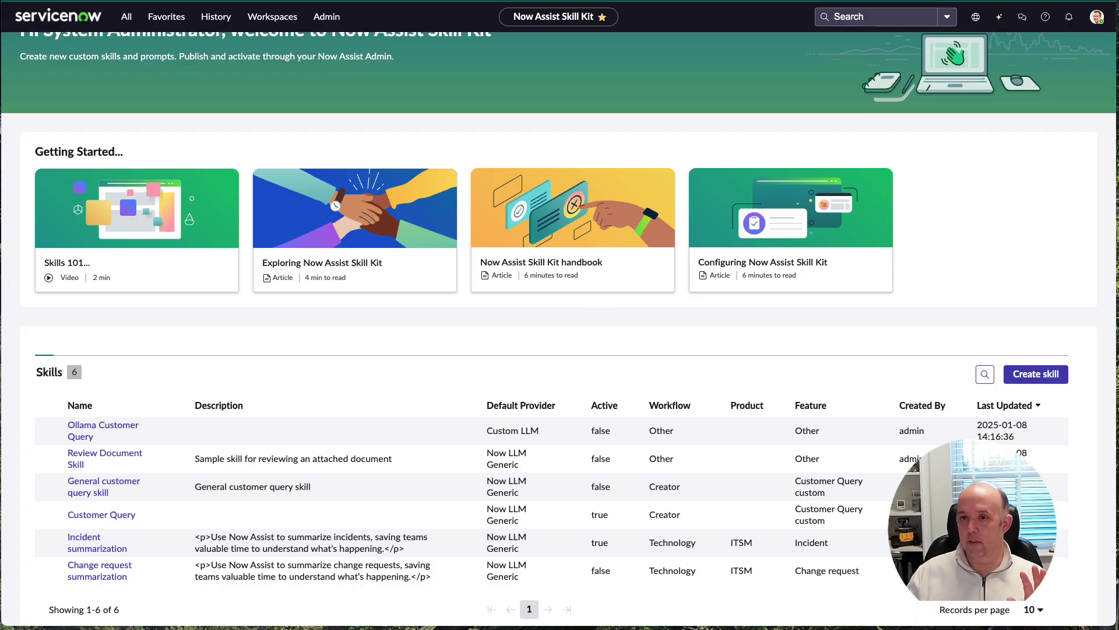
Step: Consult the documentation page on configuring a generic large language model (LLM) connector
left_click_drag(1118, 0, 378, 0)
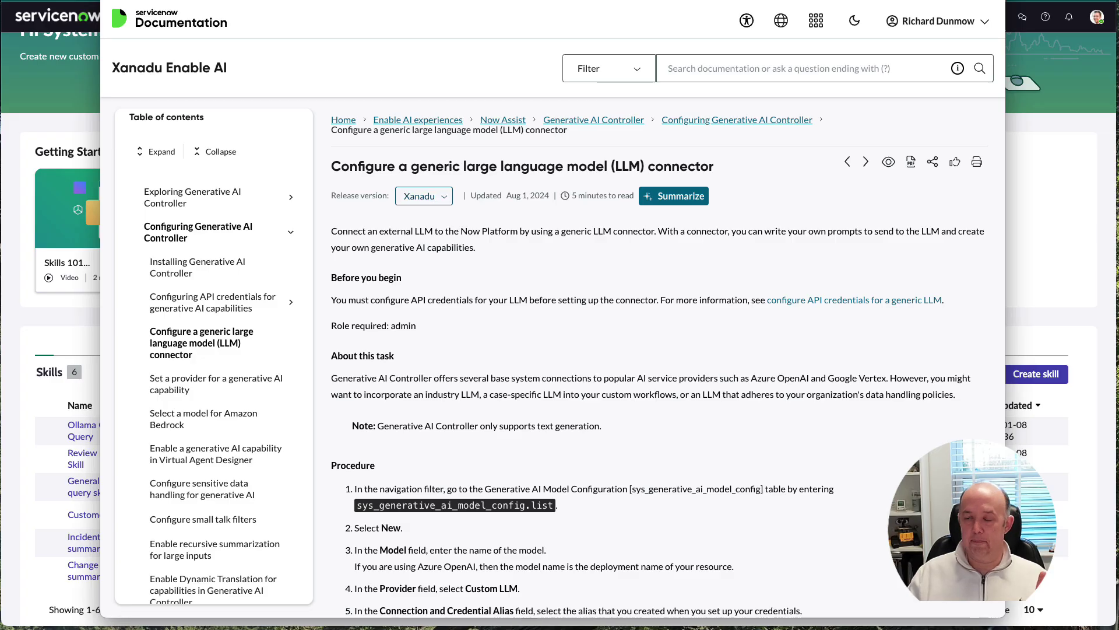
left_click_drag(699, 1, 714, 0)
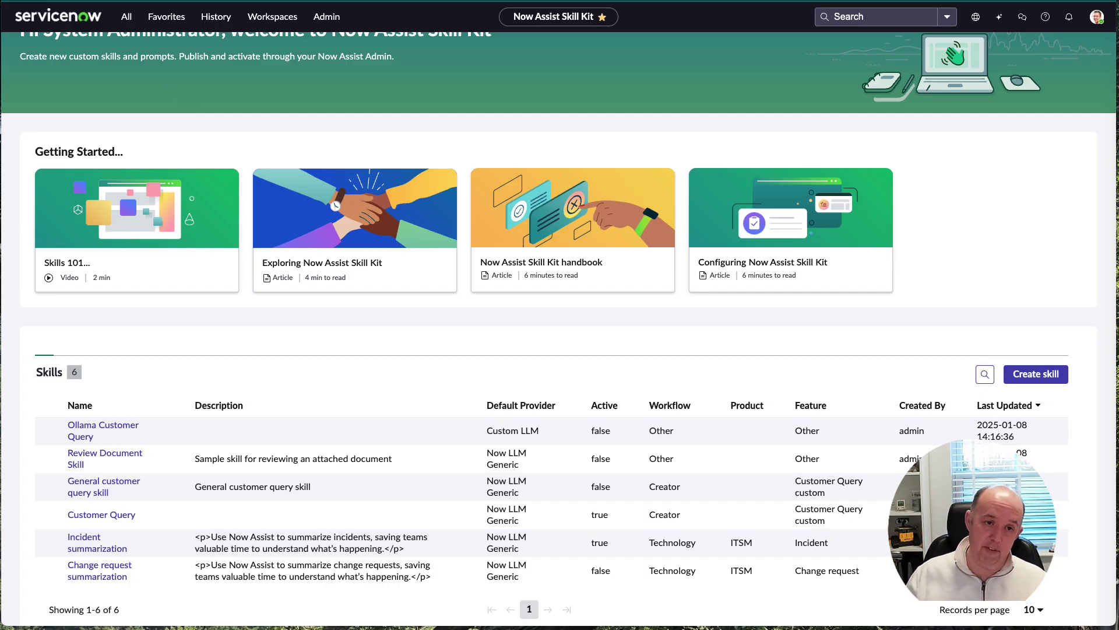
Step: Open the Skill Kit Ollama Connector alias from Connection & Credential Aliases and view its HTTP(s) connection record
left_click(87, 1)
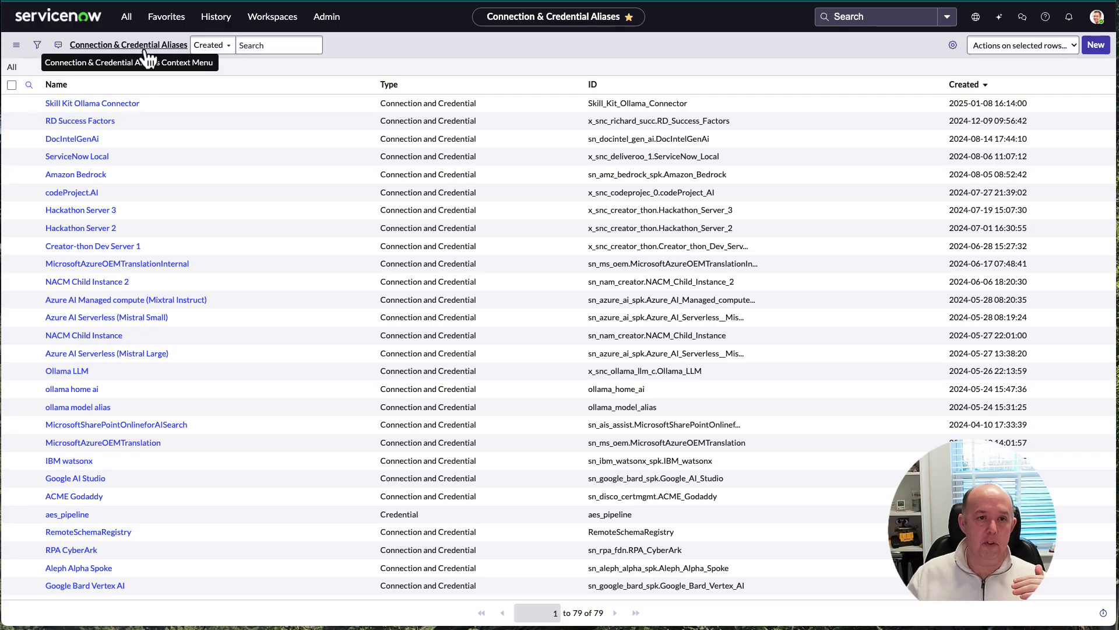
left_click(77, 105)
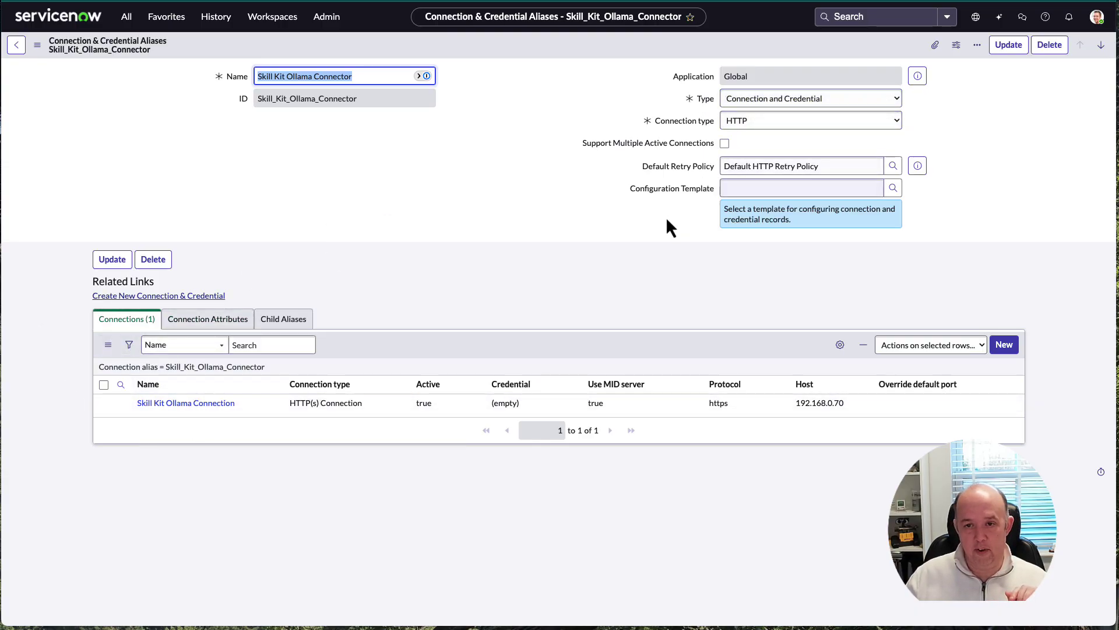
left_click(183, 406)
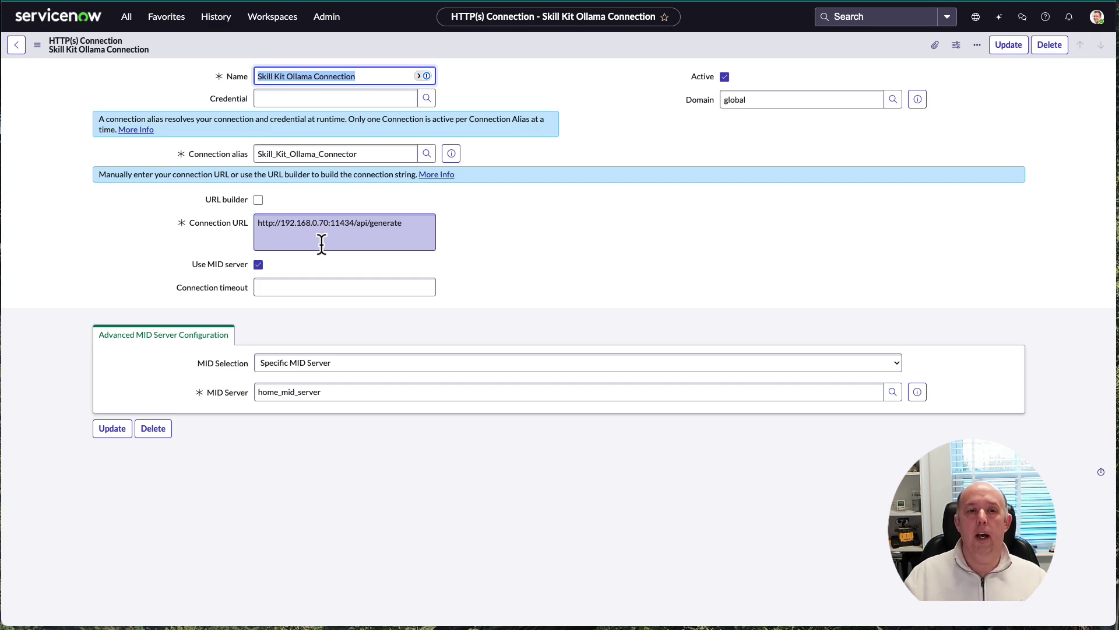
Step: Check the Ollama connection's credential, the /api/generate URL path and the MID selection, keep Specific MID Server, and save the record
left_click(263, 97)
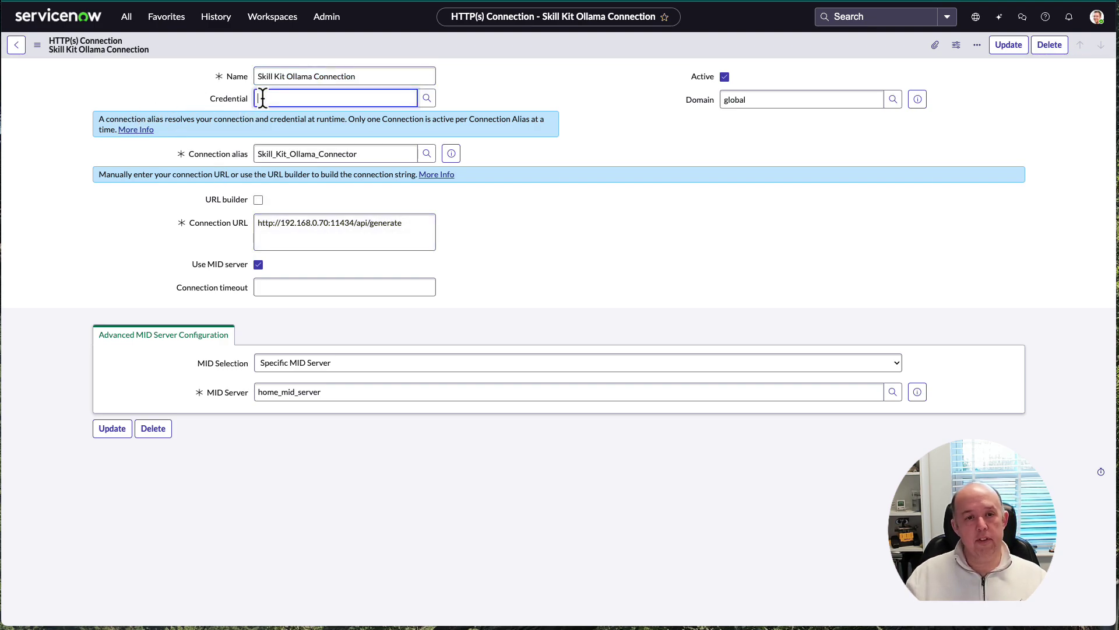
left_click(543, 93)
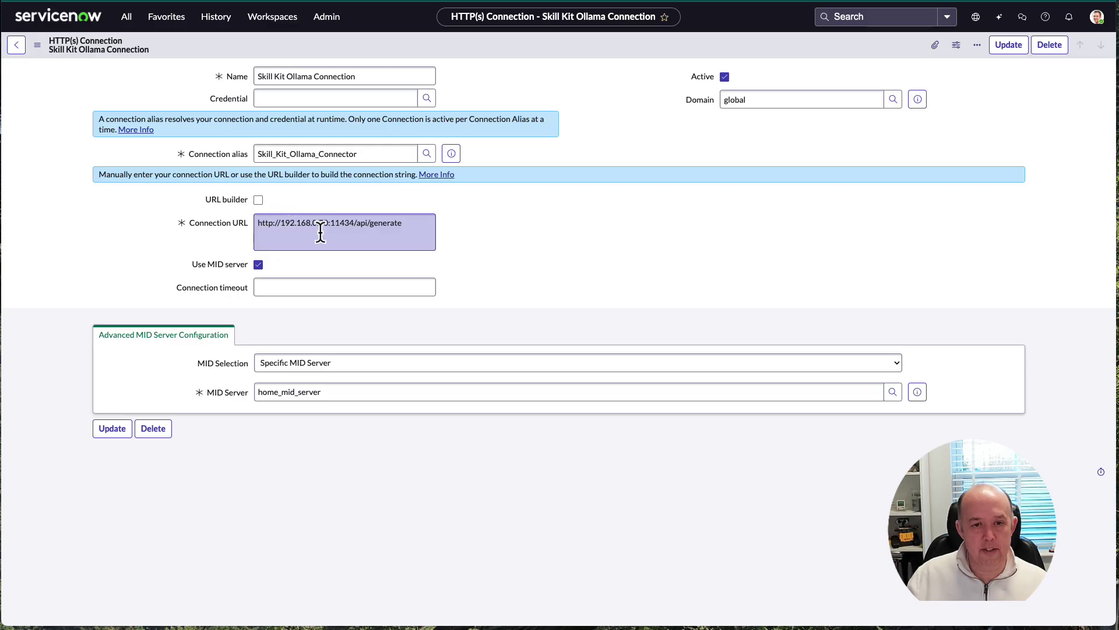
left_click(346, 236)
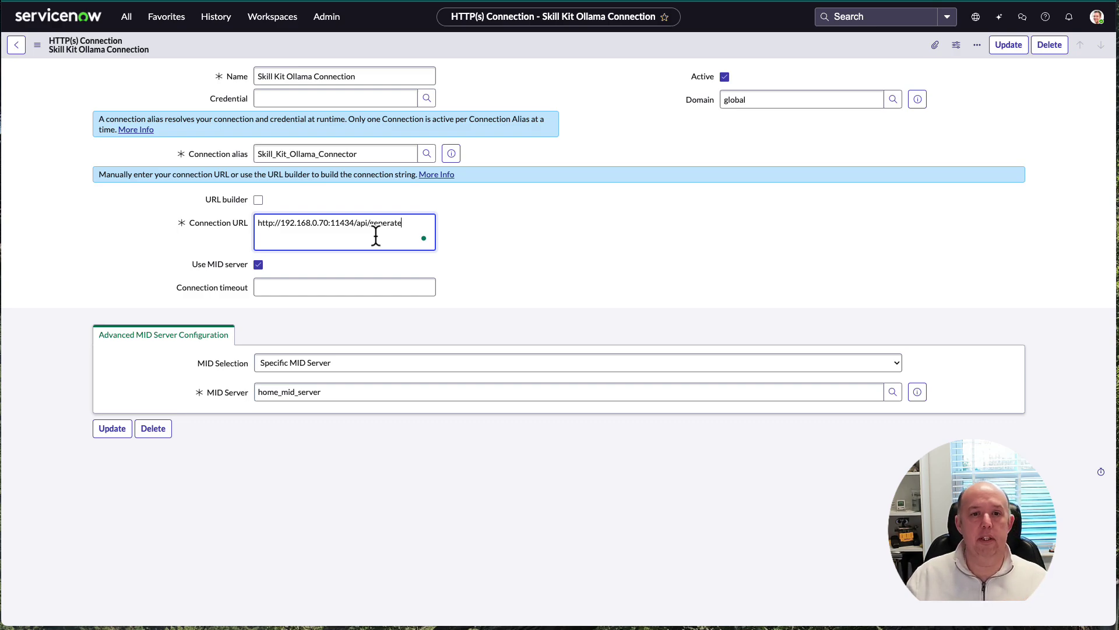
left_click_drag(354, 223, 404, 222)
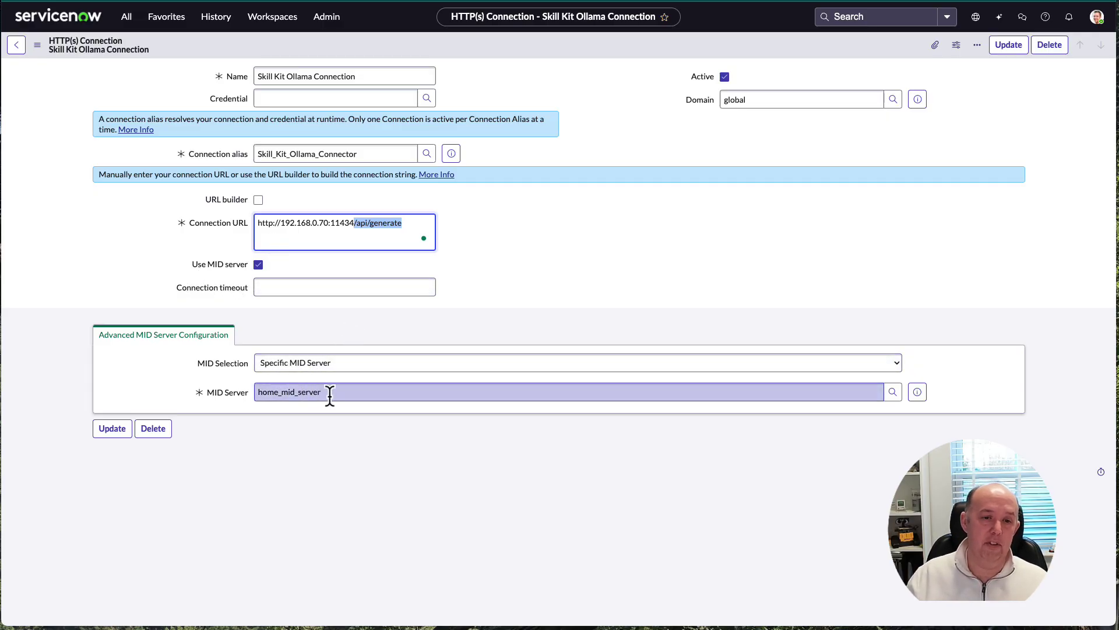
left_click(350, 364)
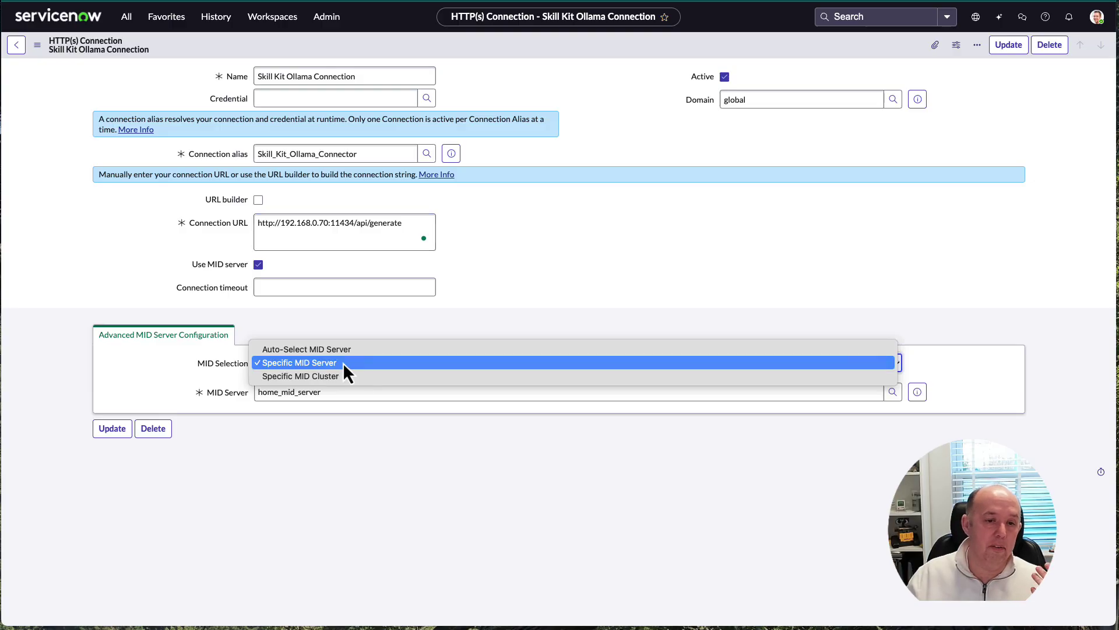
left_click(314, 366)
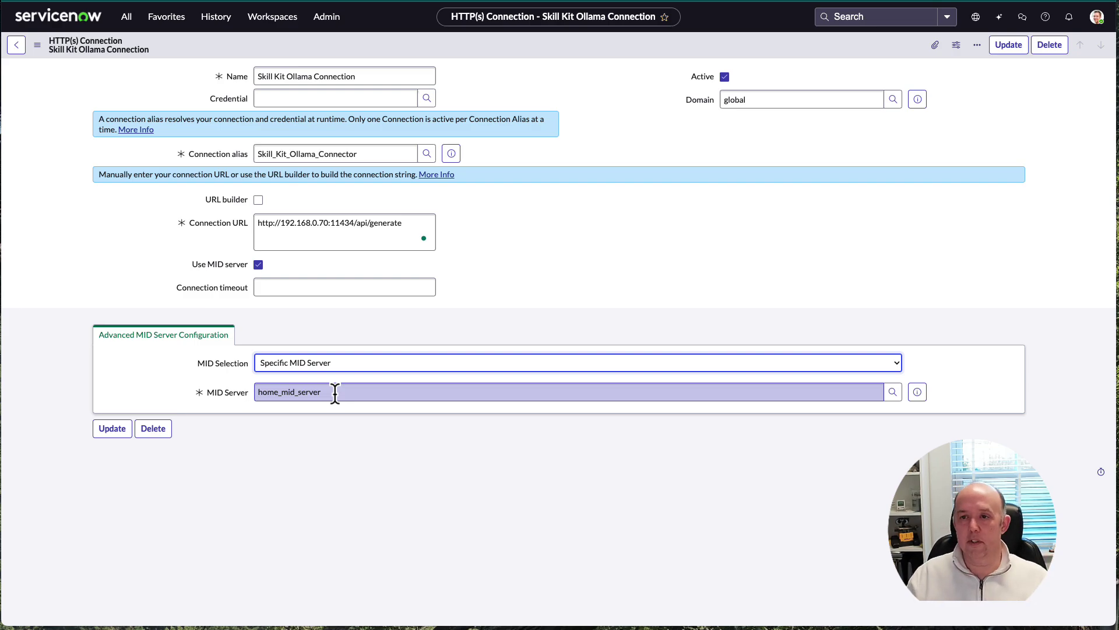
left_click(1005, 51)
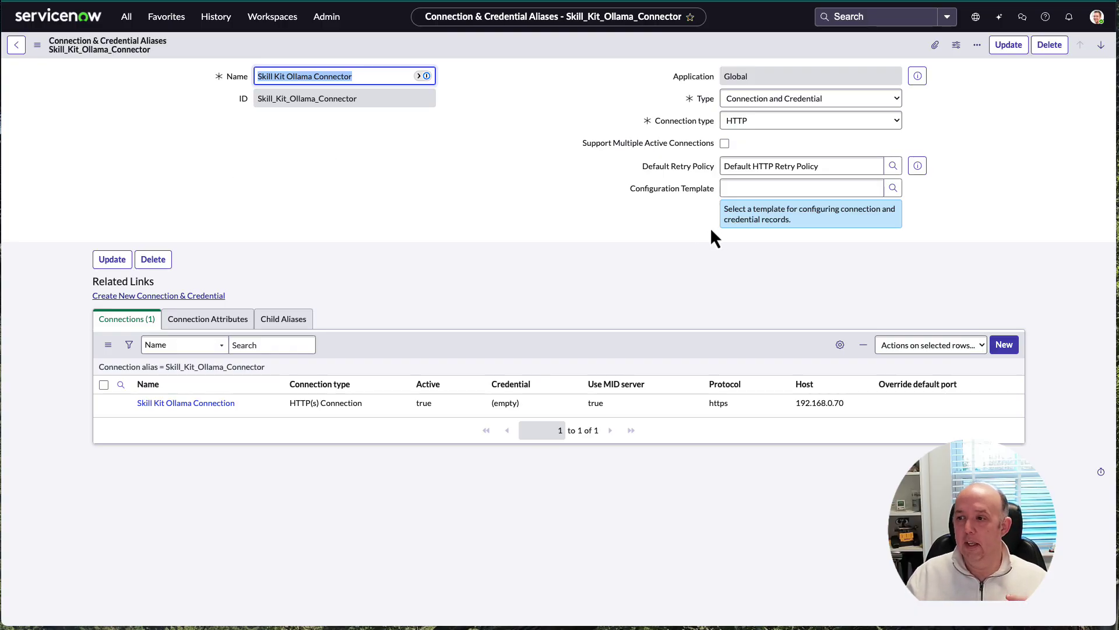
Step: Open the Generative AI Model Configurations table with sys_generative_ai_model_config.list
left_click(126, 16)
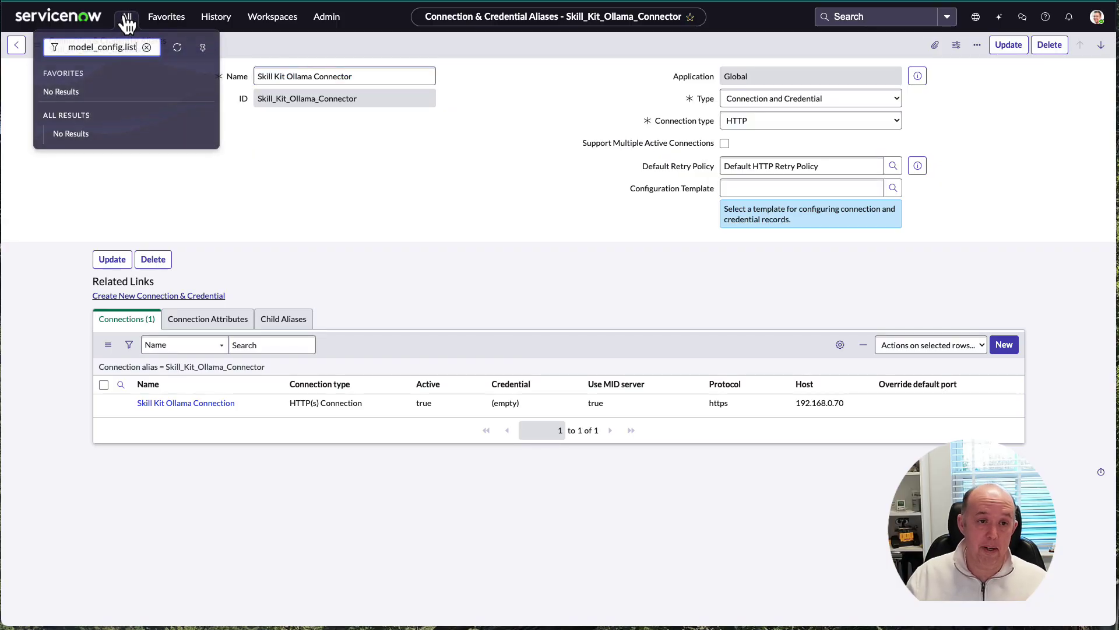
left_click(108, 48)
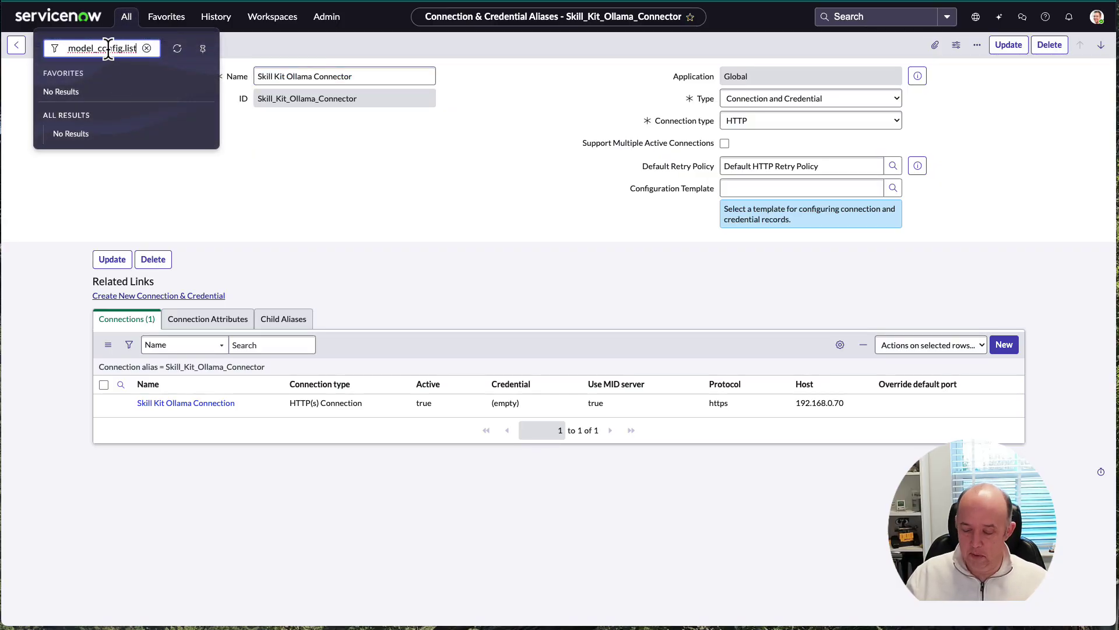
key("super+a")
key("super+v")
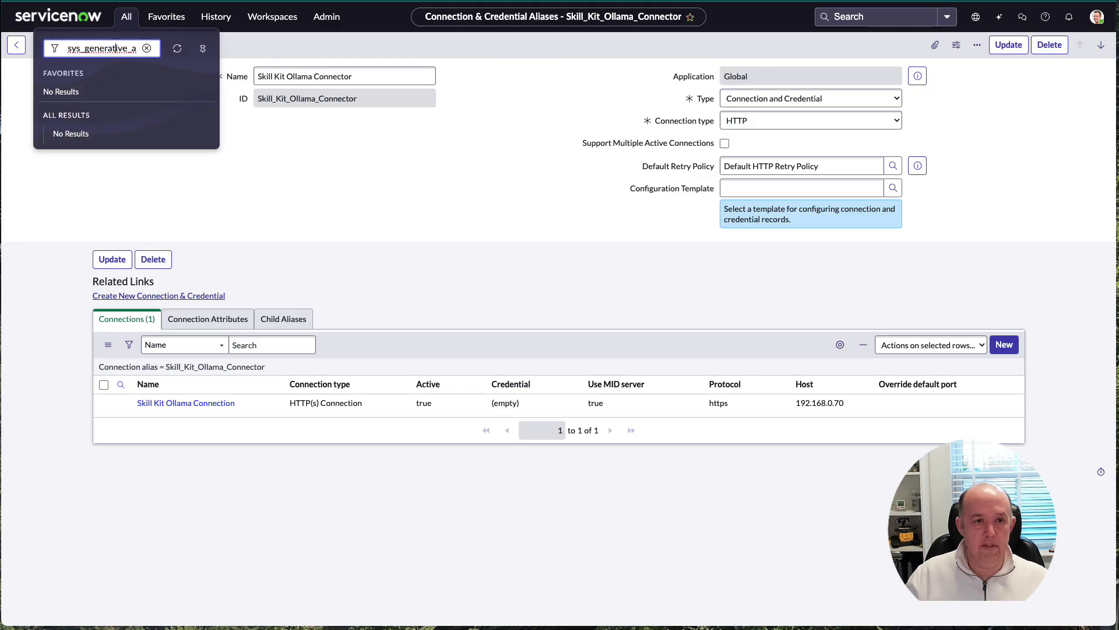
key("Right")
key("Right")
key("Right")
key("Right")
key("Right")
key("Right")
key("Right")
key("Right")
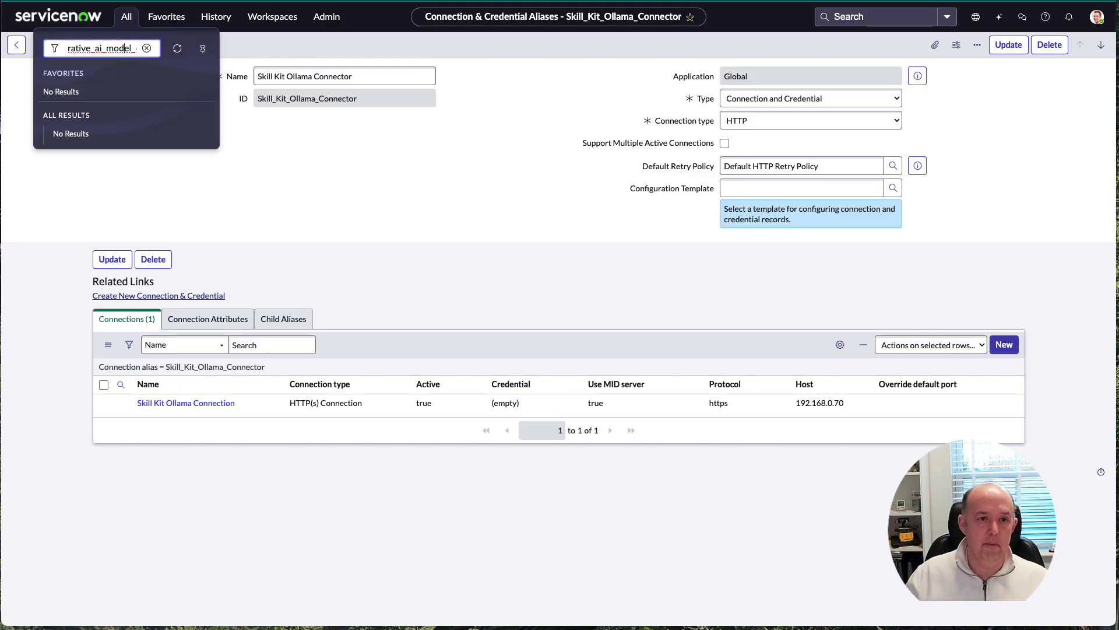
key("Right")
key("Right")
key("Right")
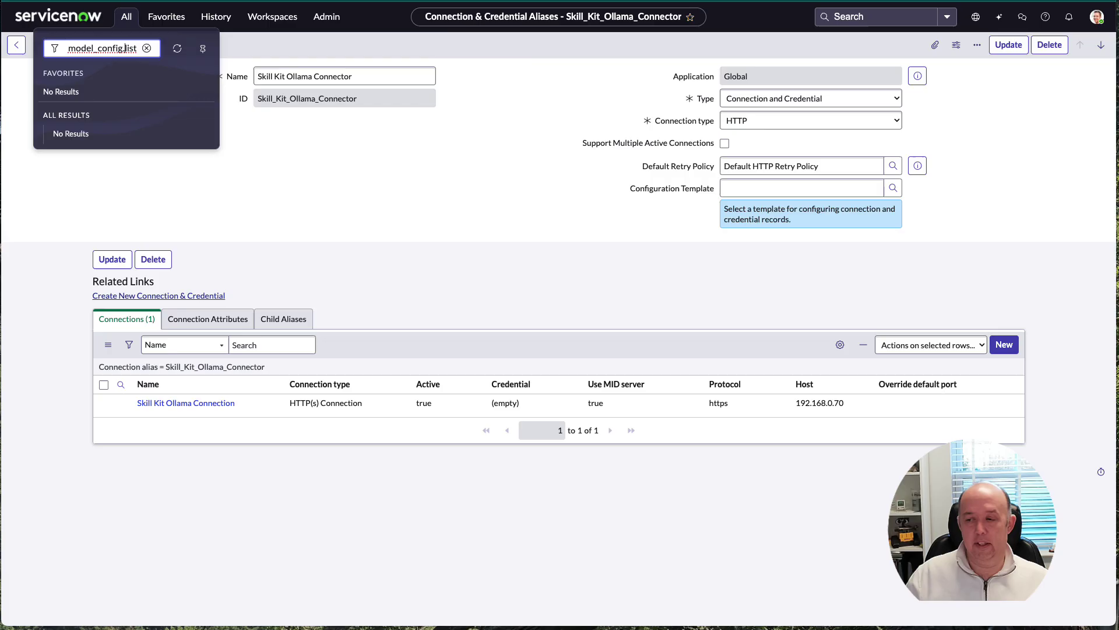
key("Right")
key("Right")
key("Right")
key("Right")
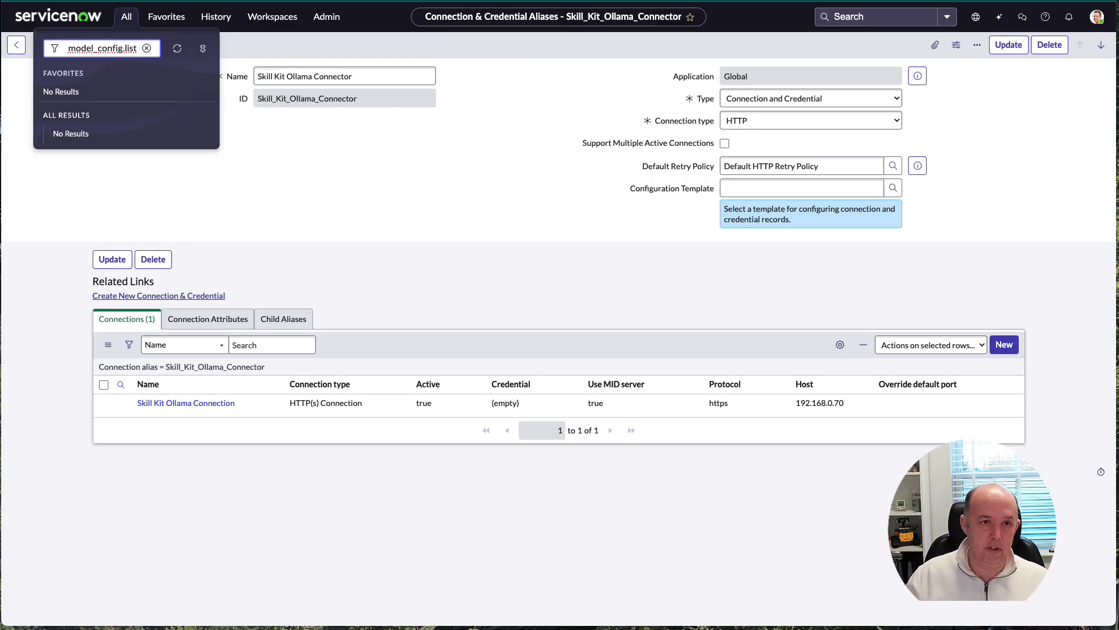
key("Right")
key("Right")
key("Right")
key("Return")
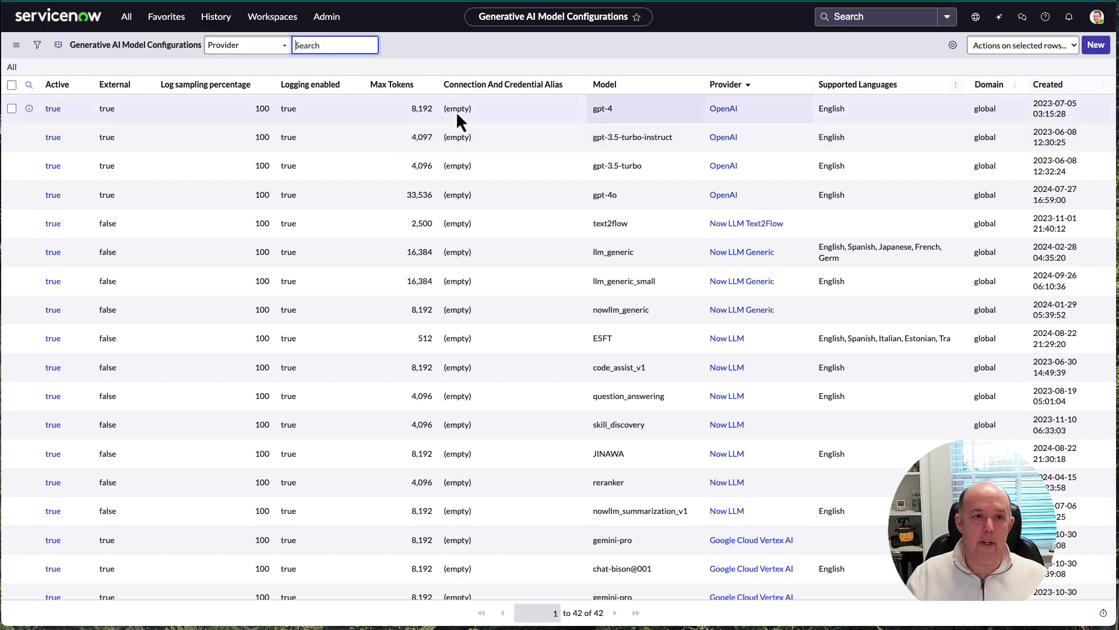
Step: Examine which columns are selected in the model configurations list layout, and leave without saving
left_click(82, 86)
mouse_move(133, 183)
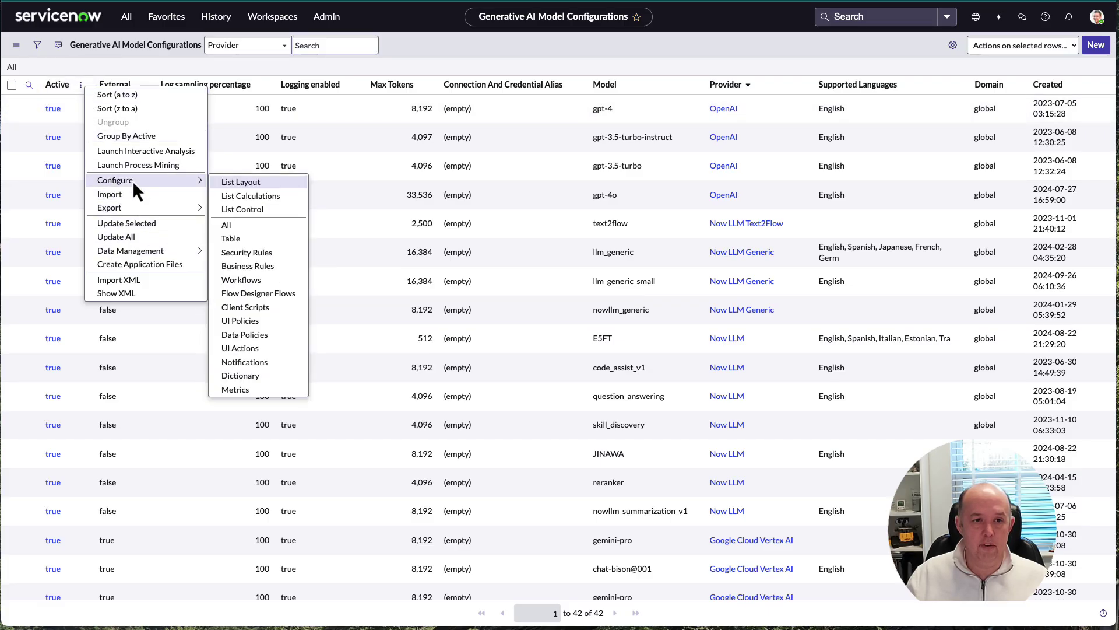
left_click(246, 186)
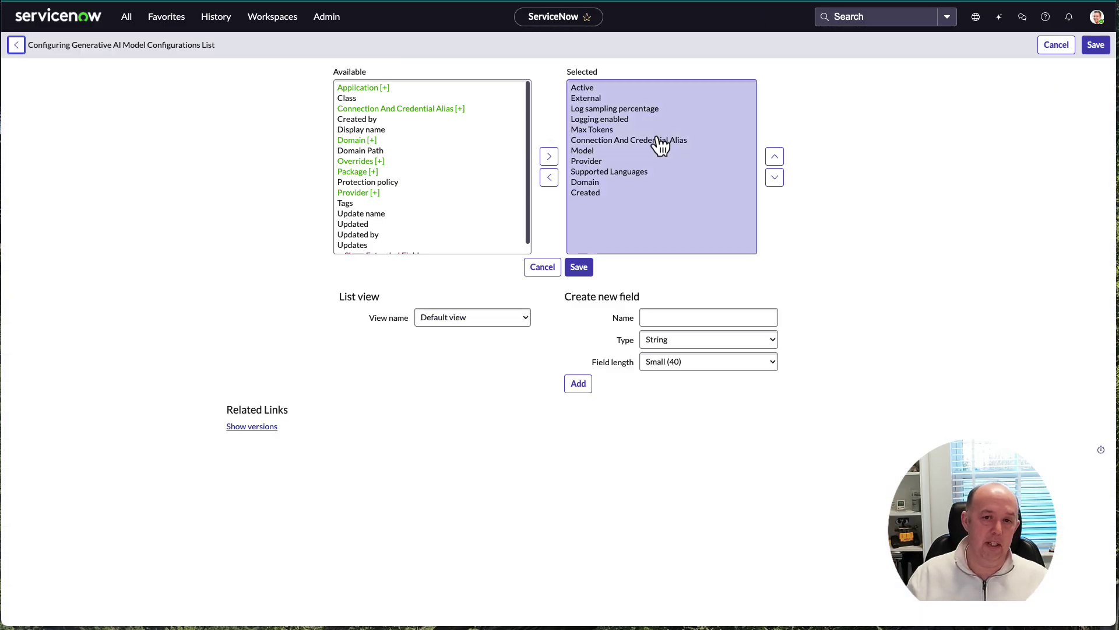
left_click(552, 268)
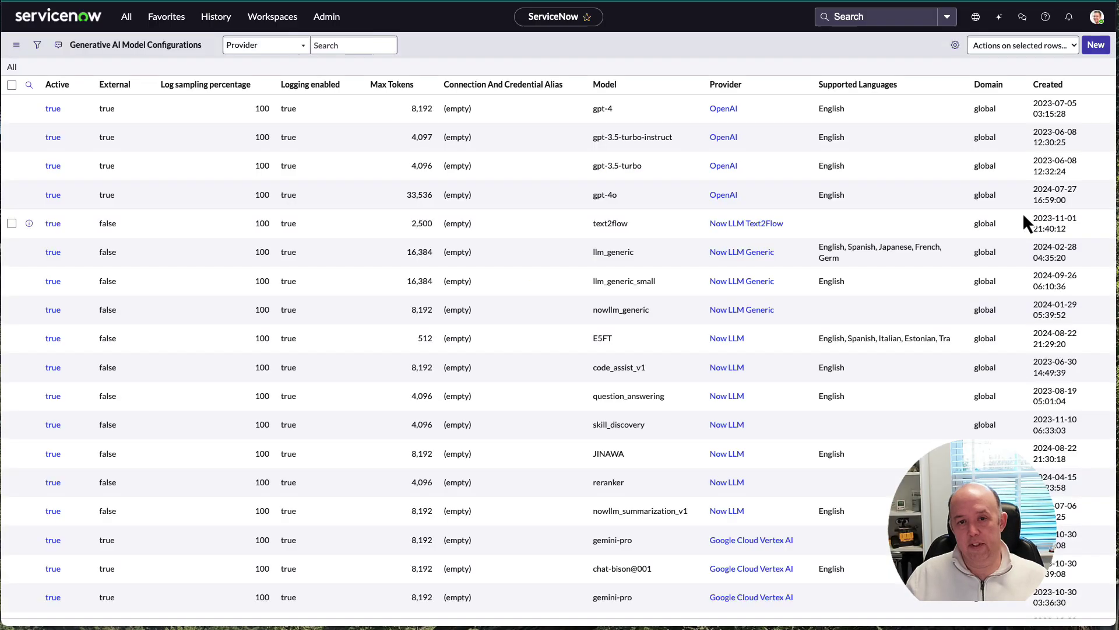
Step: Sort the model configurations by newest creation date, and check and save the llama3.1 record
left_click(1048, 85)
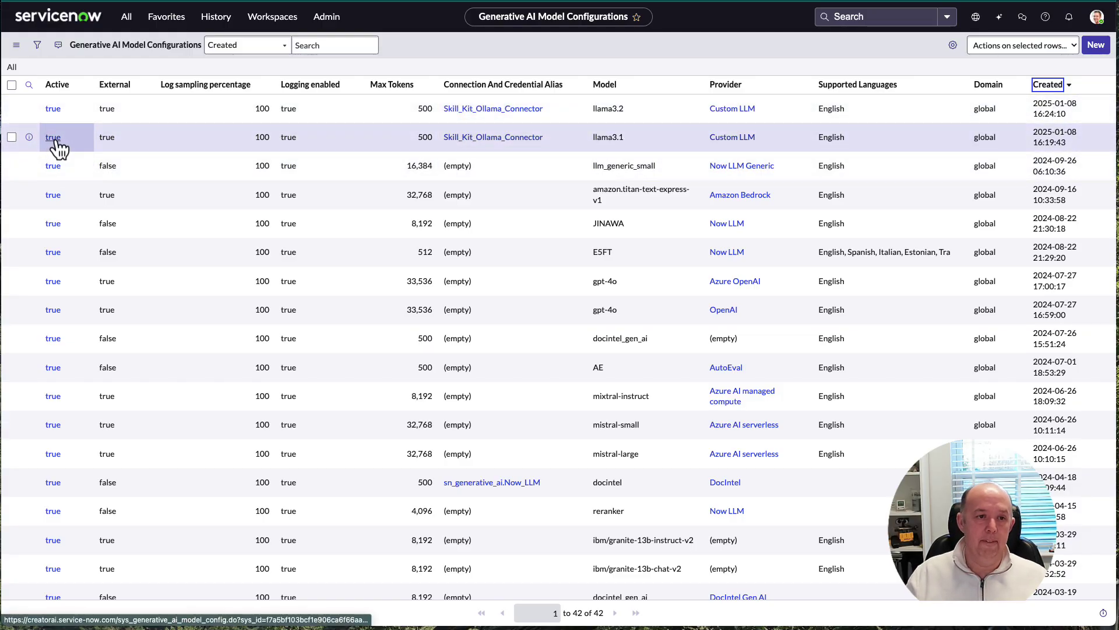
left_click(53, 138)
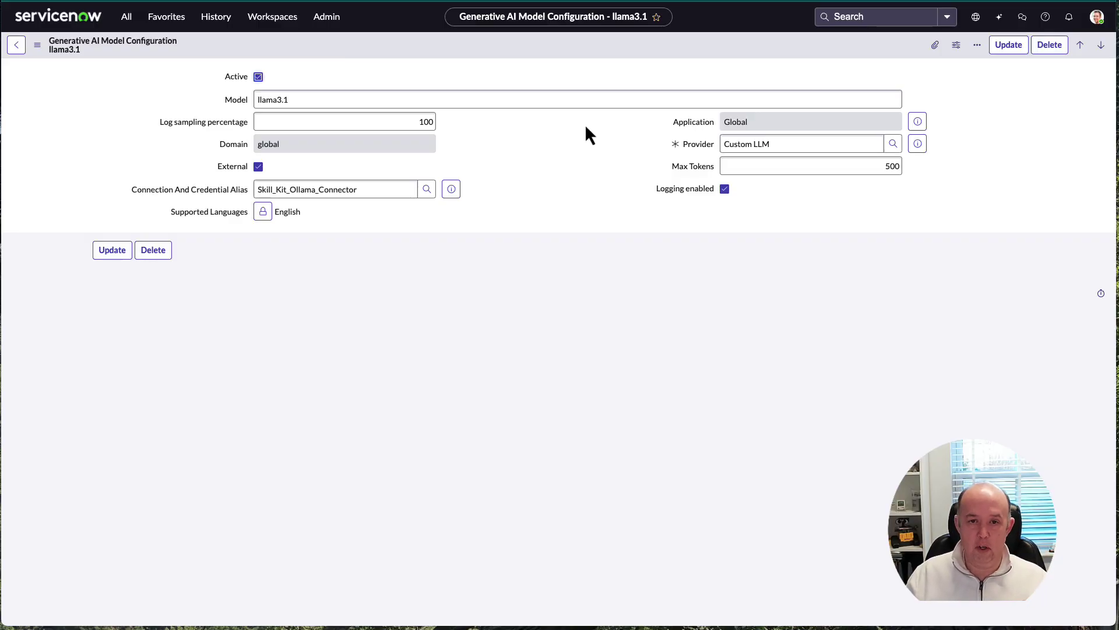
double_click(280, 100)
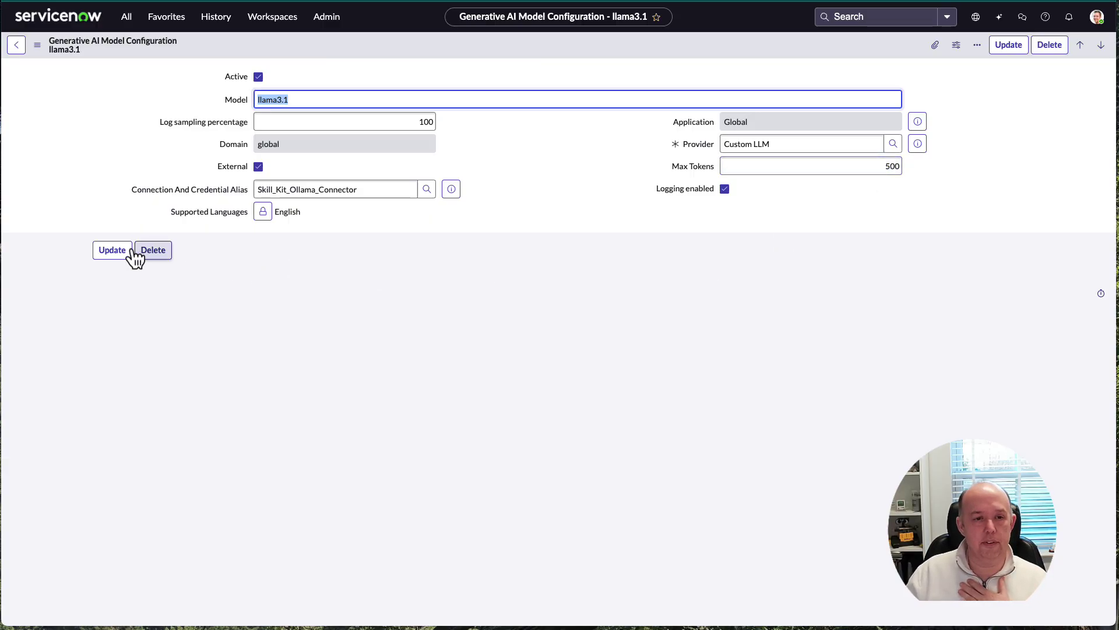
left_click(116, 254)
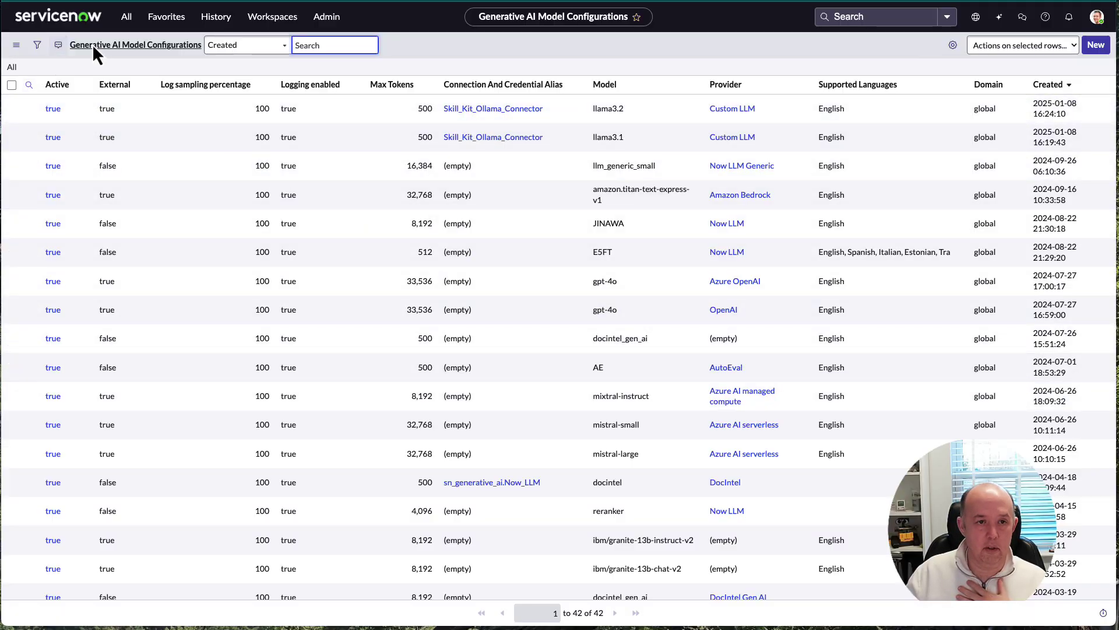
Step: Open the Generative AI Configurations table with sys_generative_ai_config.list
left_click(124, 17)
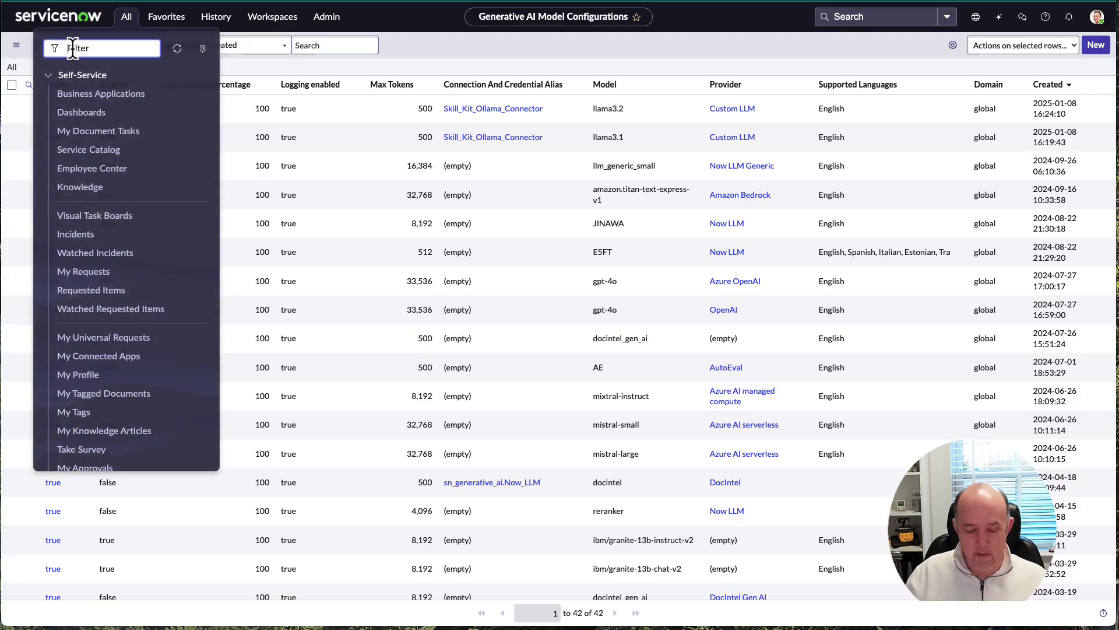
type("sys")
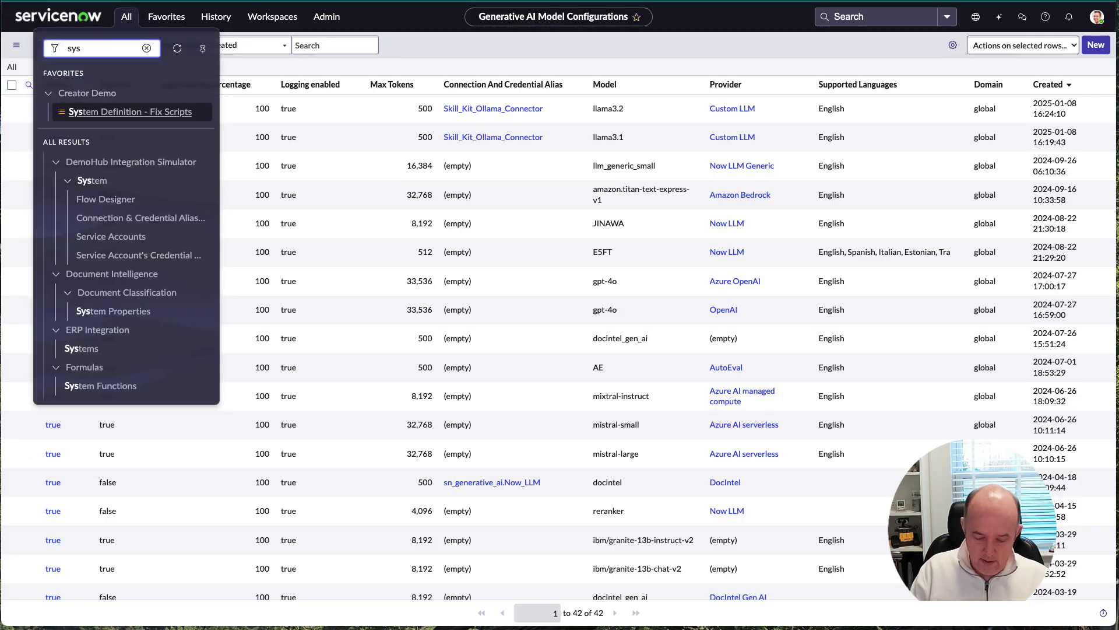
type("_generate")
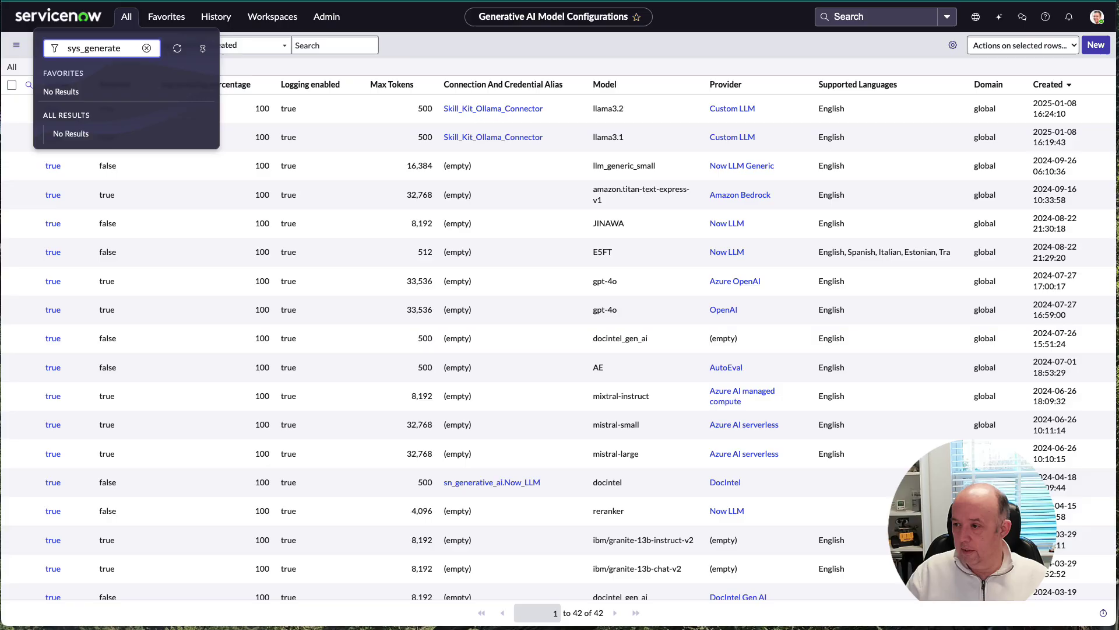
key("BackSpace")
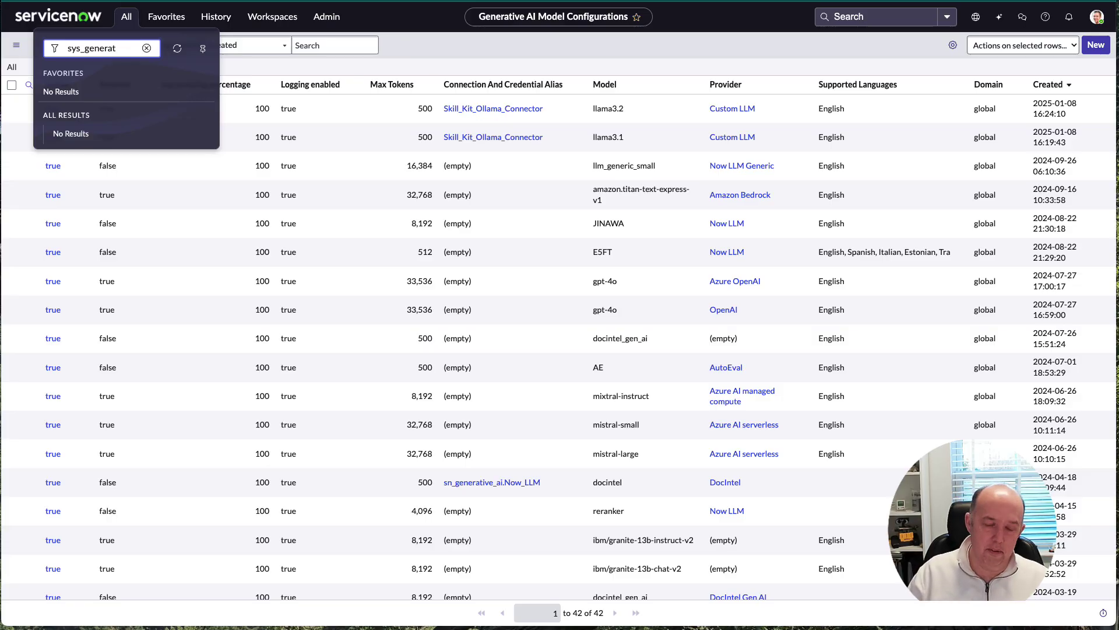
type("ive")
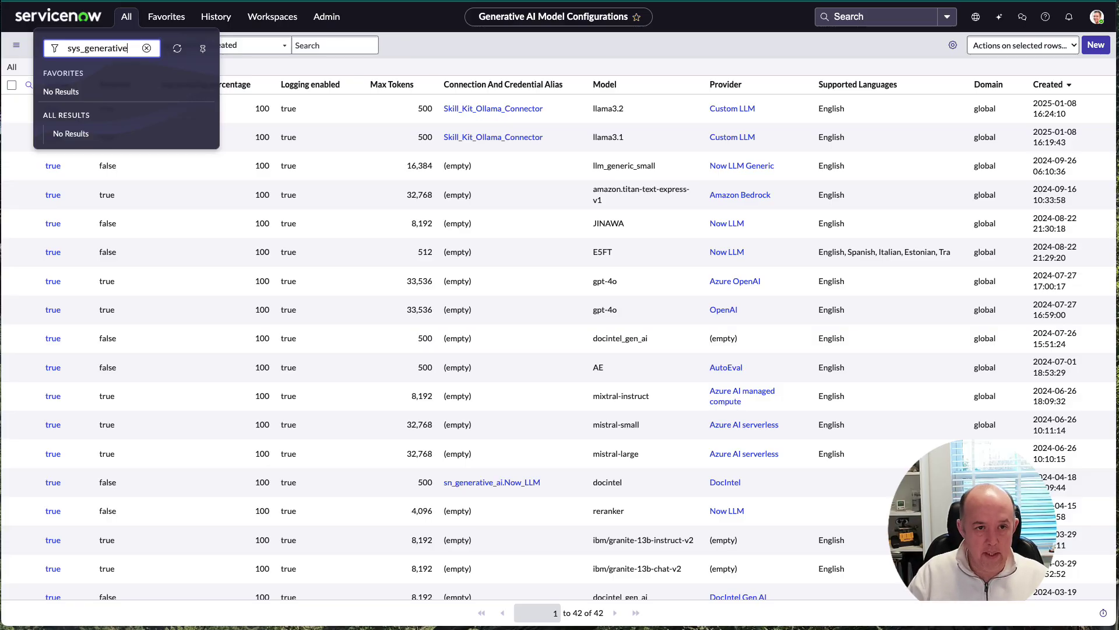
type("_")
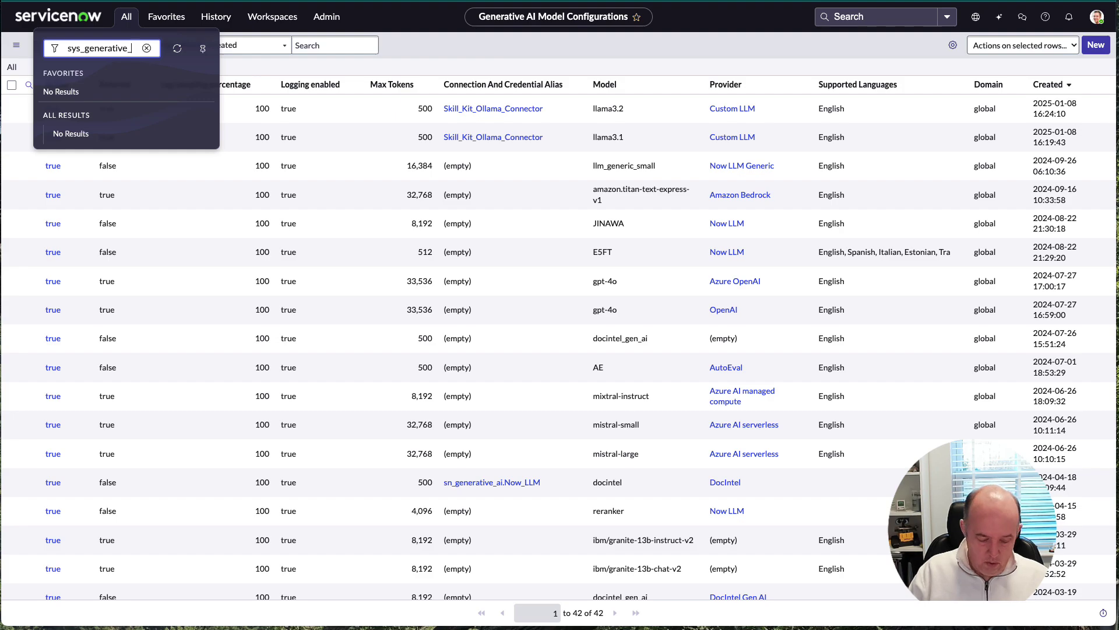
type("ai_conf")
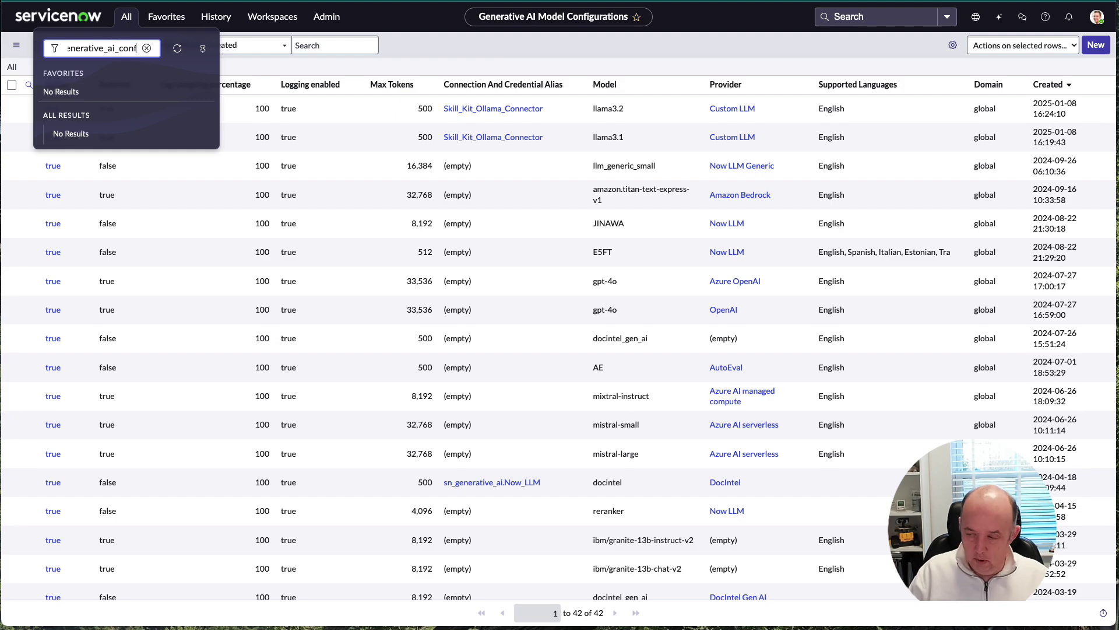
type("ig.list")
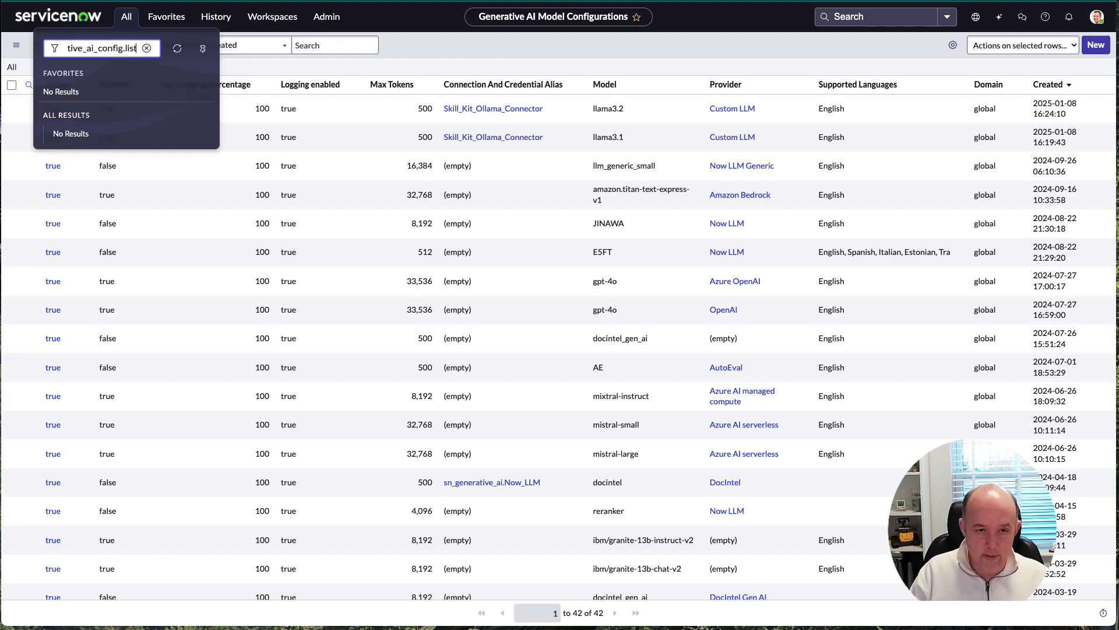
key("Return")
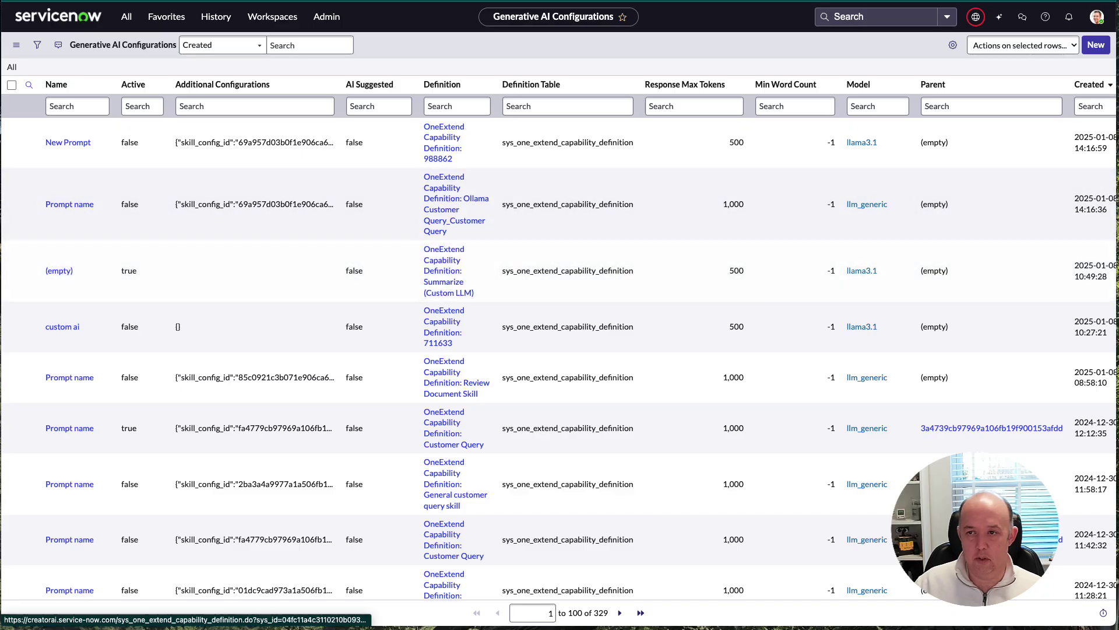
Step: Switch the application scope from Skill Kit Test App to Global and start a new Generative AI Configuration record
left_click(1096, 46)
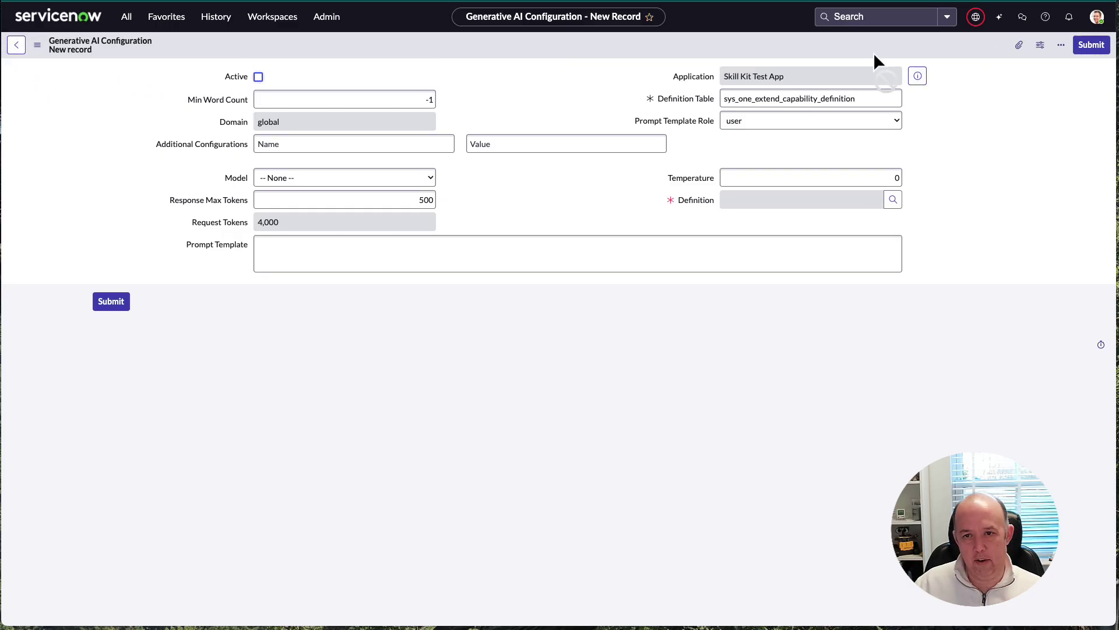
left_click(18, 52)
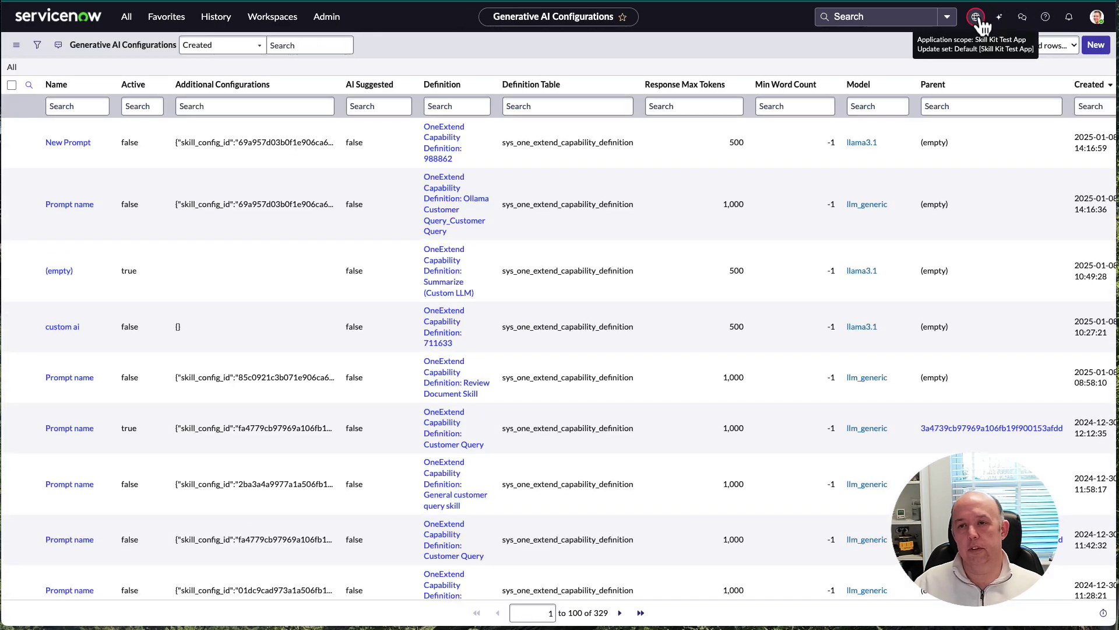
left_click(976, 18)
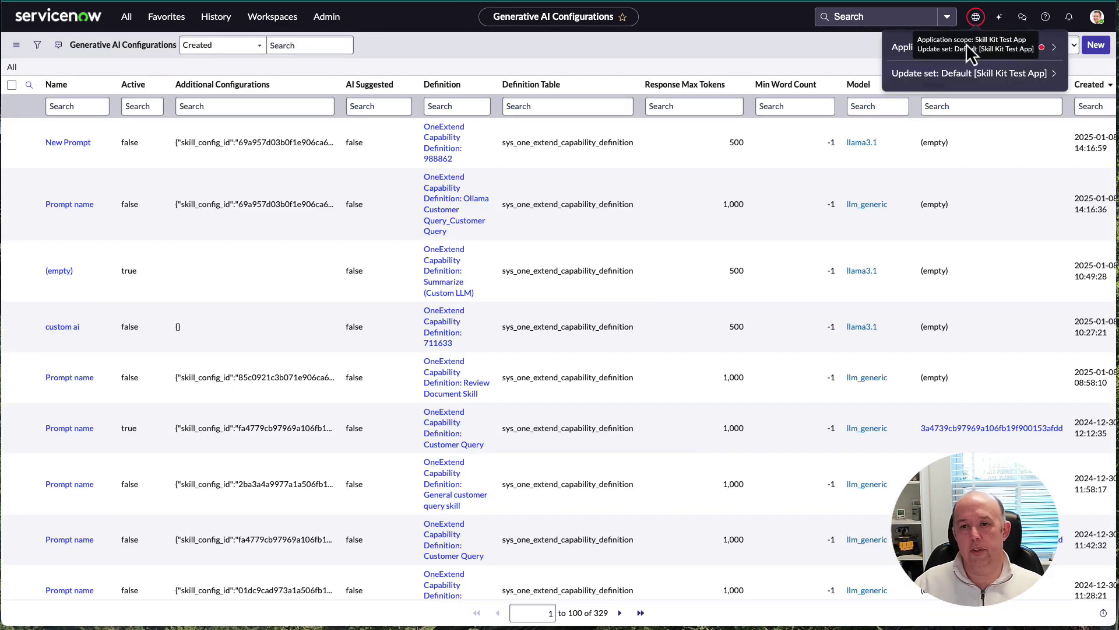
left_click(900, 51)
left_click(906, 125)
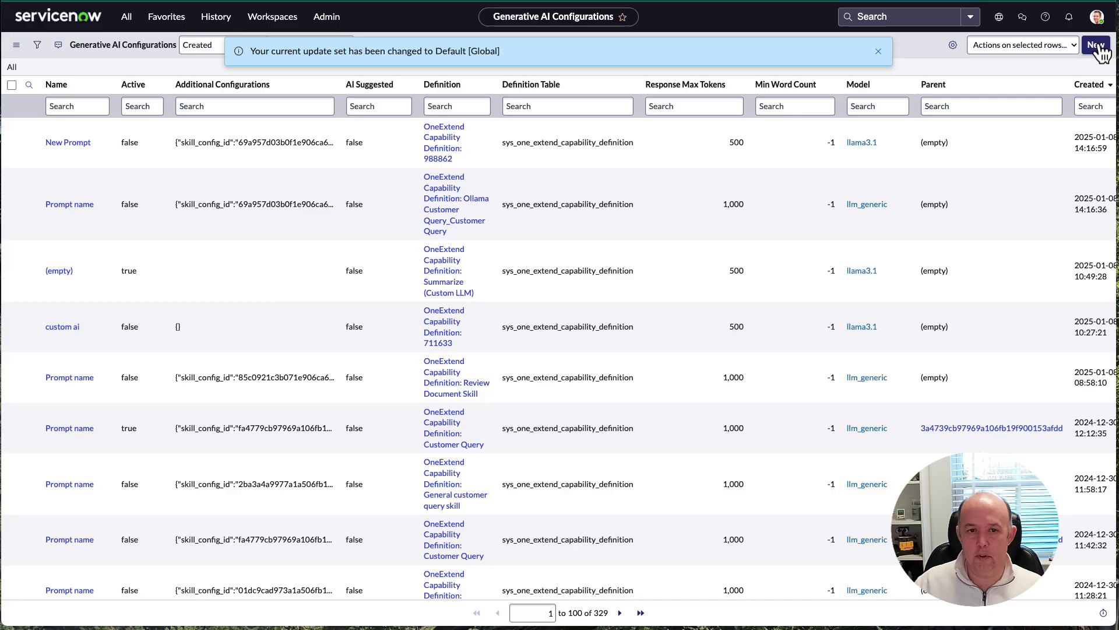
left_click(1095, 46)
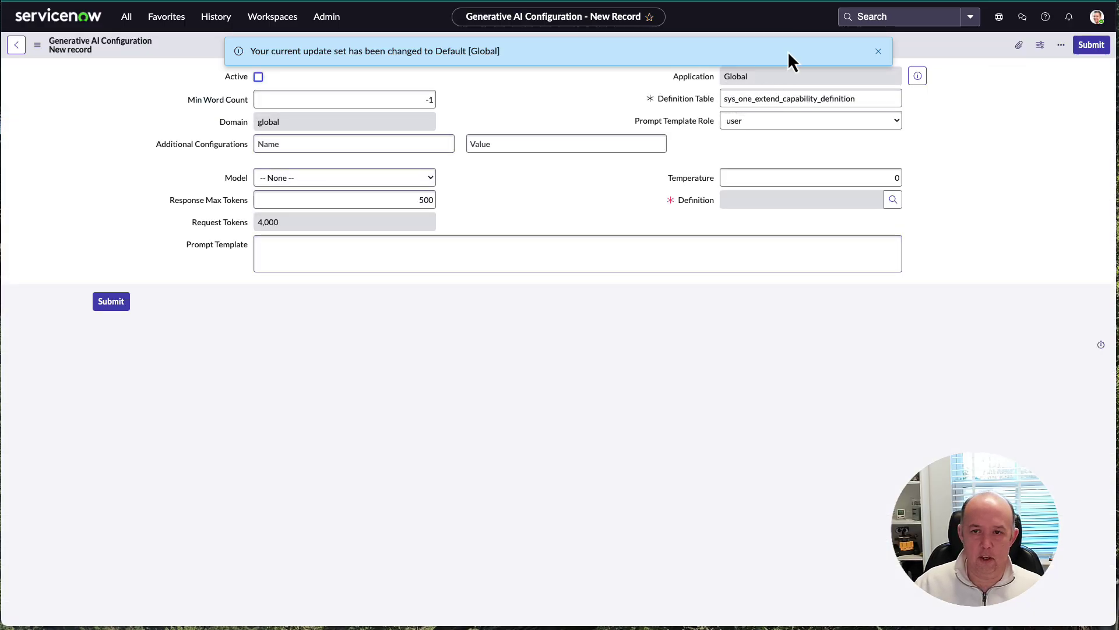
left_click(880, 52)
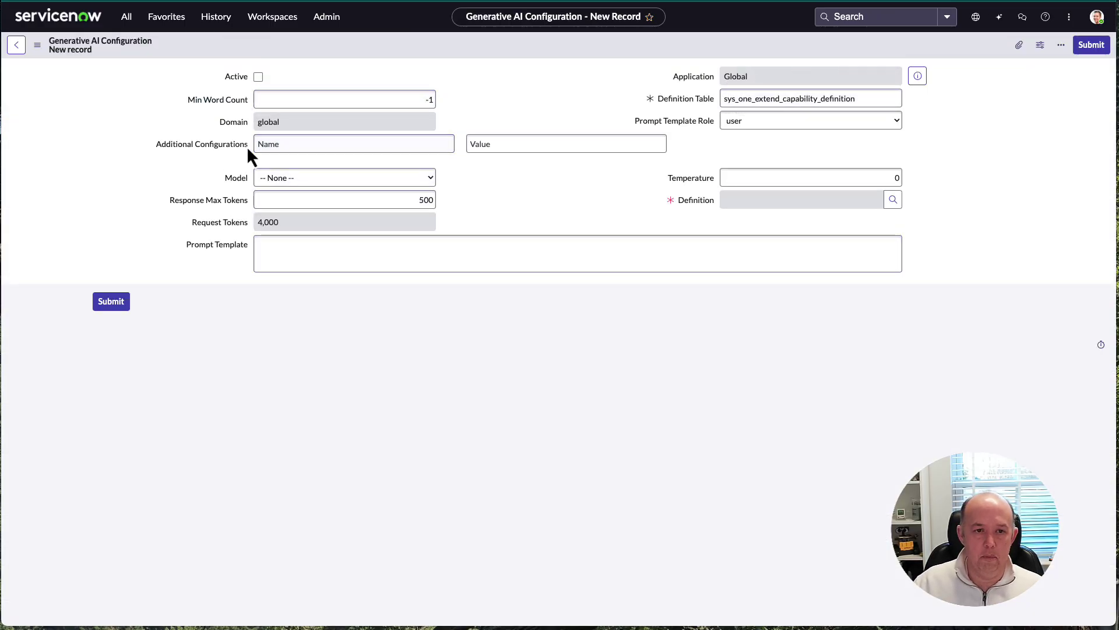
Step: Set the new configuration's definition to the Summarize (Custom LLM) document from sys_one_extend_capability_definition
left_click(261, 104)
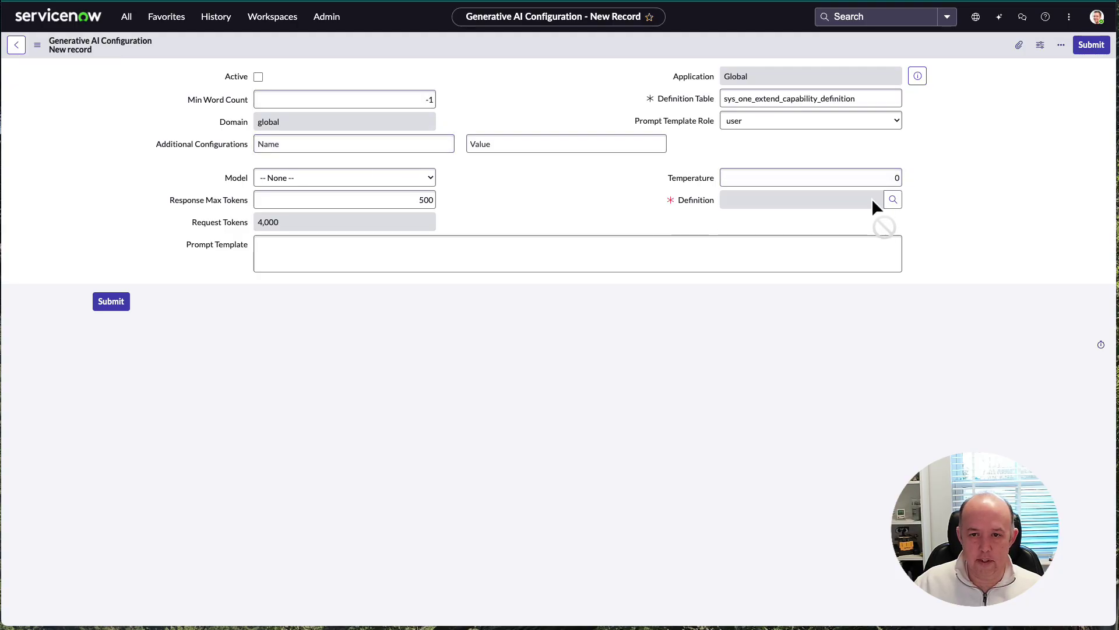
left_click(893, 201)
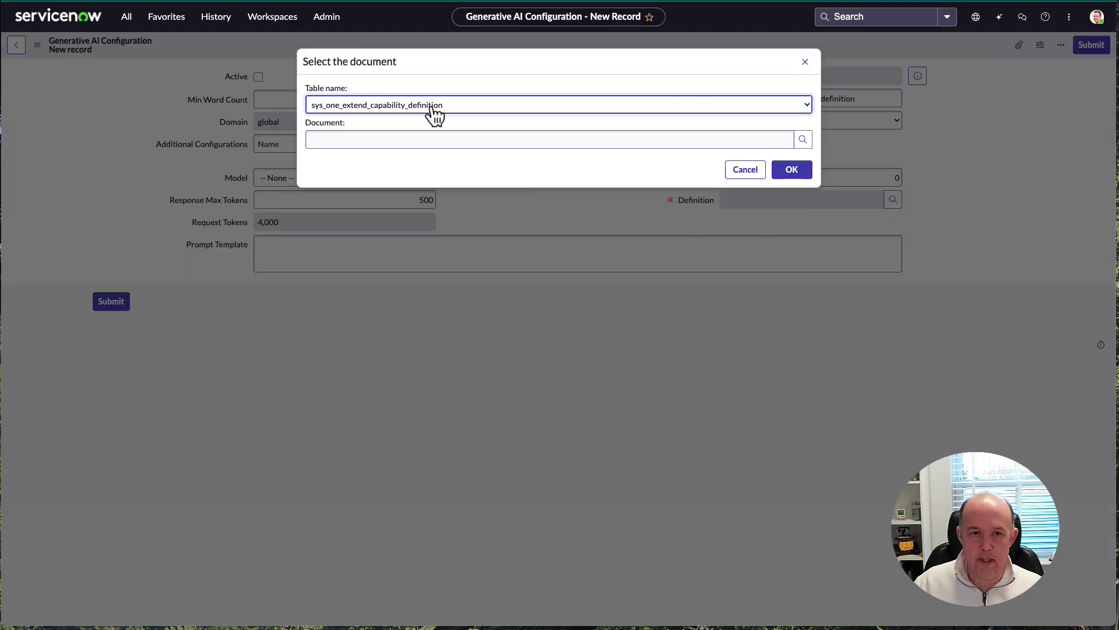
left_click(366, 140)
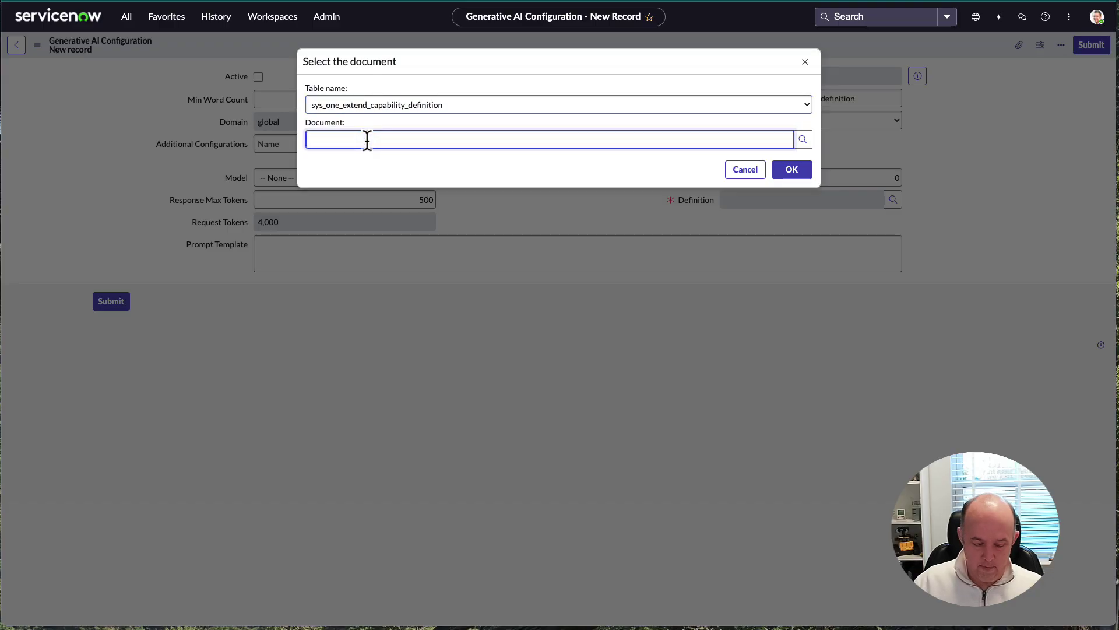
type("summarize")
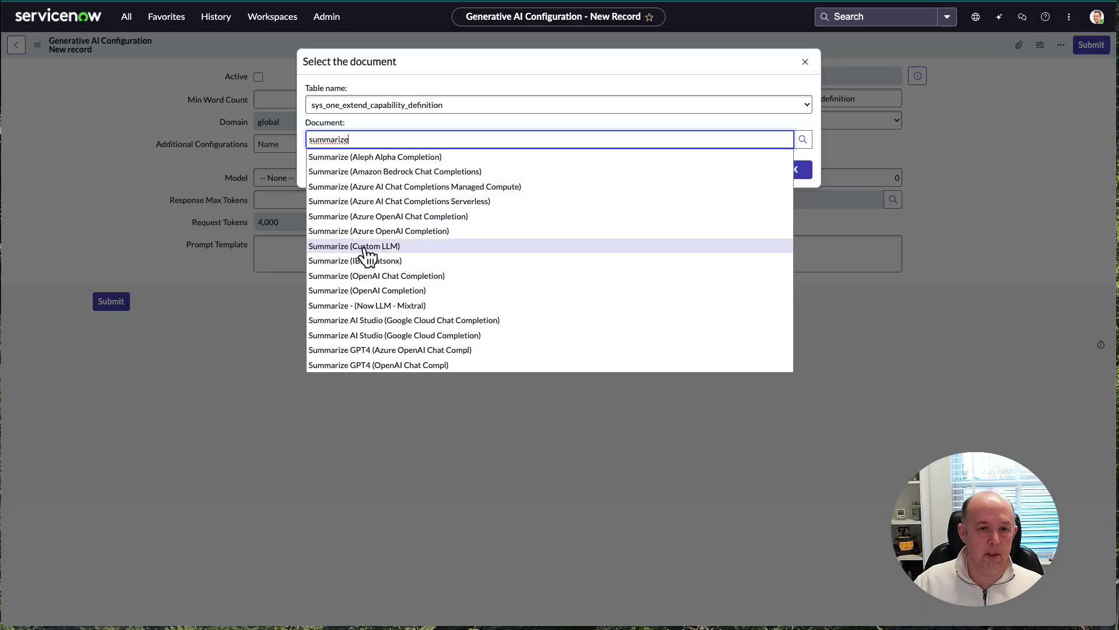
left_click(371, 248)
left_click(790, 169)
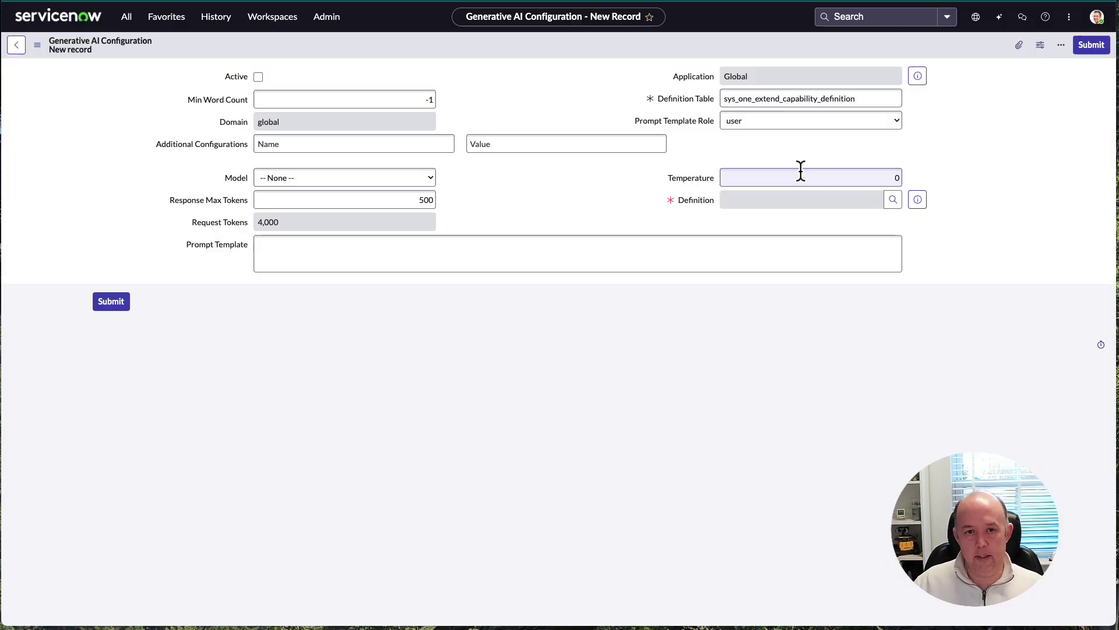
Step: Choose llama3.1 as the configuration's model and save the record, keeping it open
left_click(413, 178)
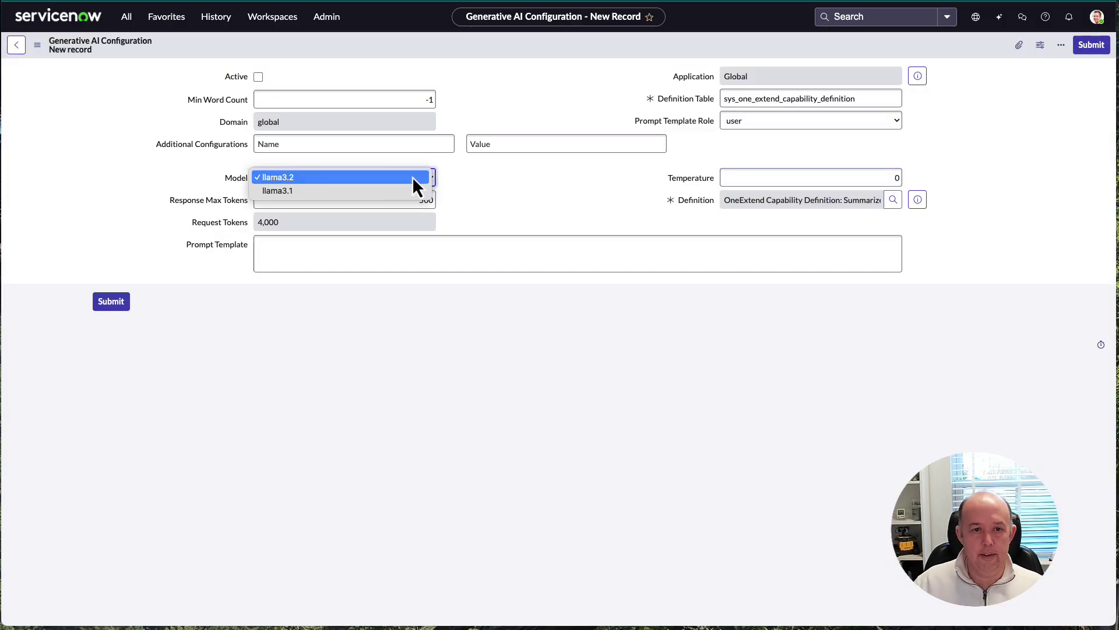
left_click(341, 190)
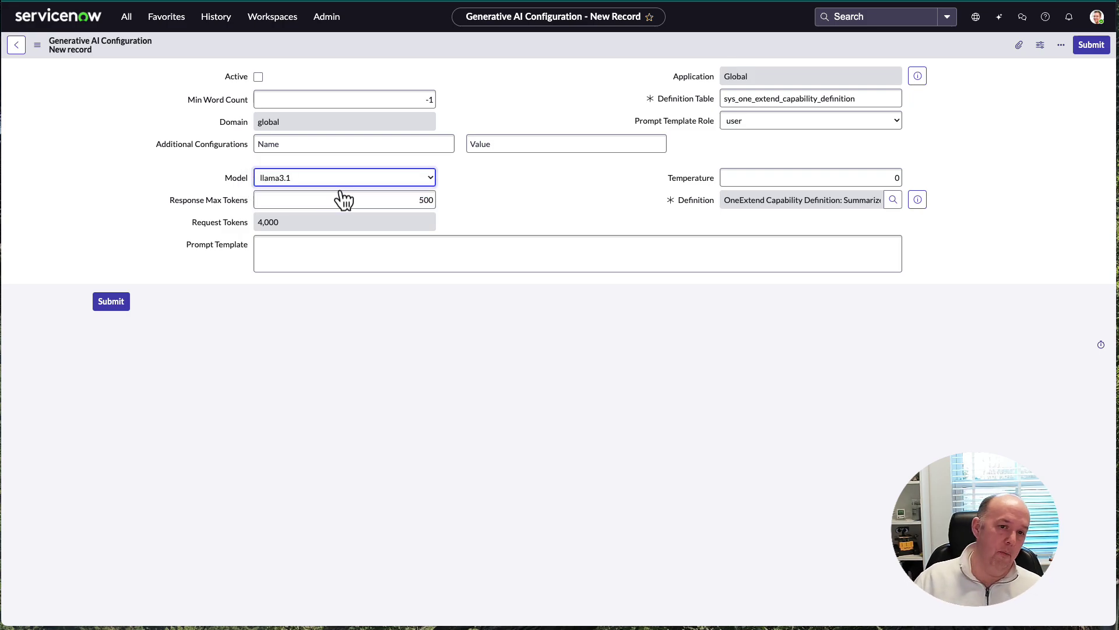
left_click(297, 178)
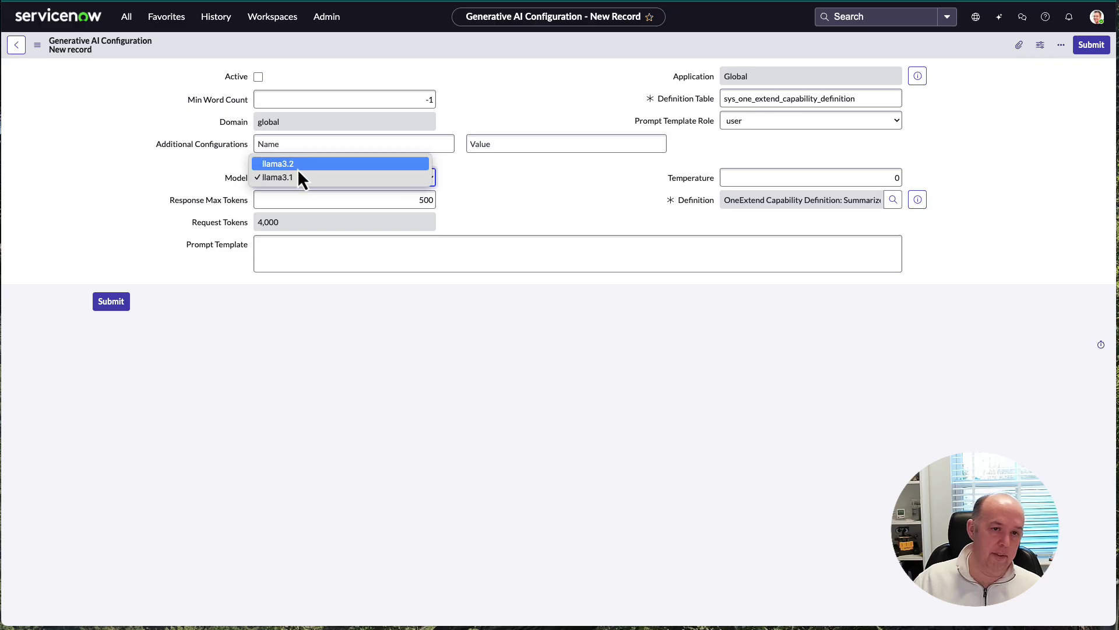
left_click(297, 169)
left_click(299, 181)
left_click(299, 189)
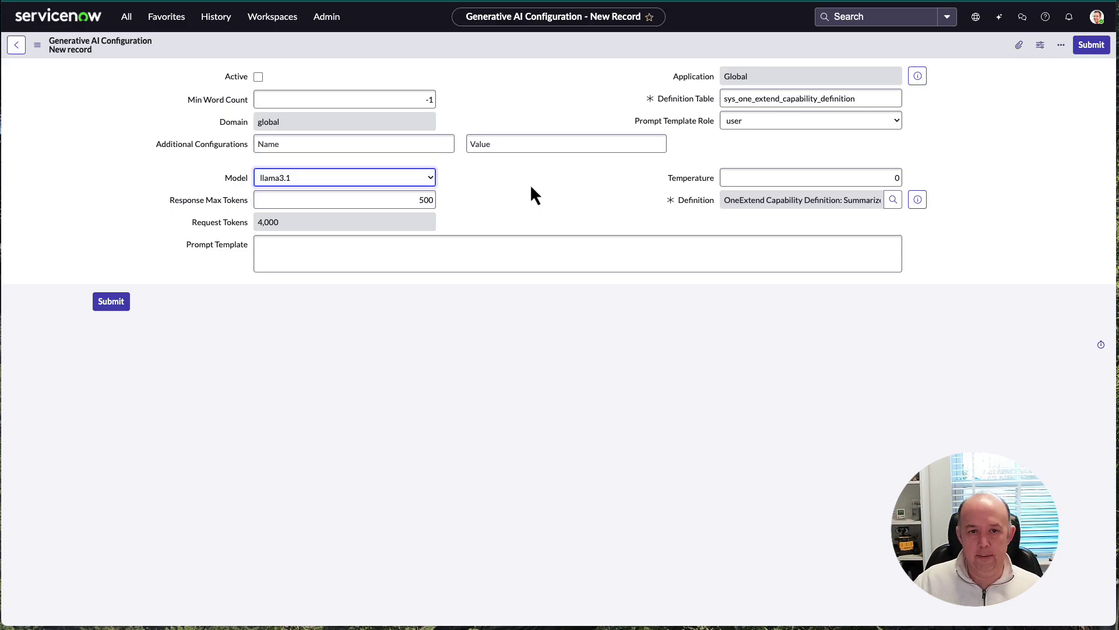
right_click(426, 40)
left_click(447, 46)
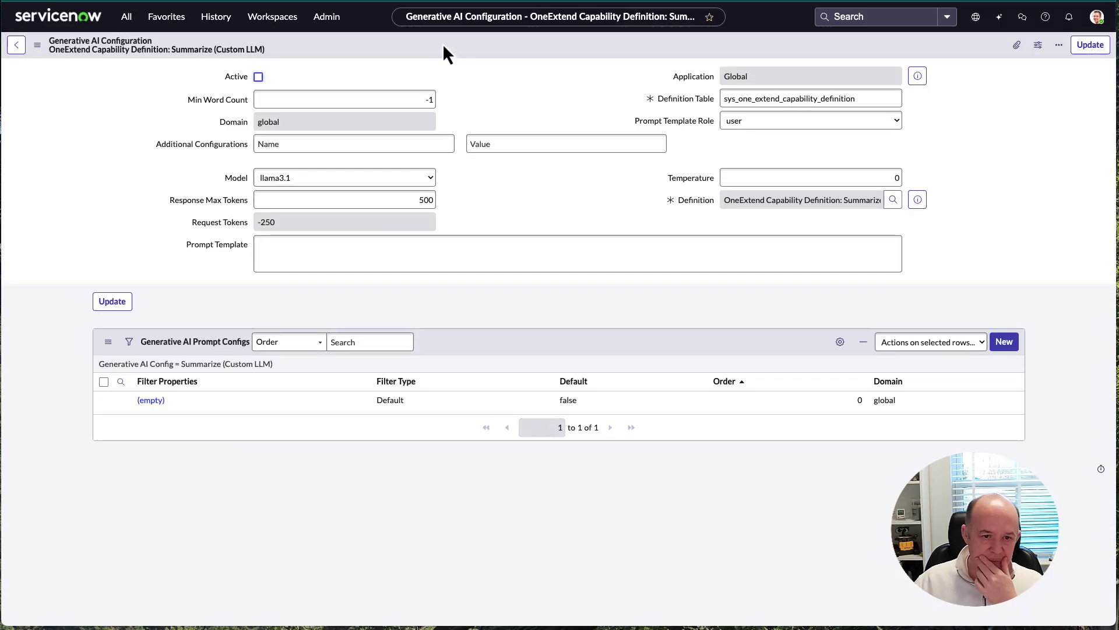
Step: Set the prompt template to "Summarise the following for me in a friendly and helpful tone: {{textToSummarise}}" and update the record
left_click(295, 254)
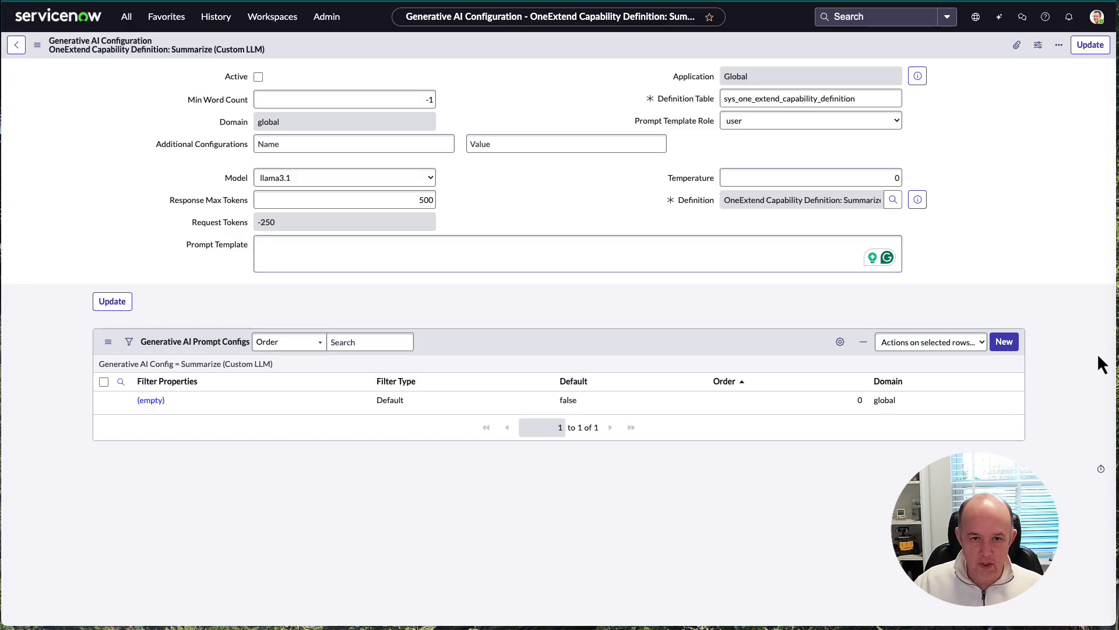
left_click(729, 250)
type("Summarize the following for me in a friendly and helpful tone: {{textToSummarize}}")
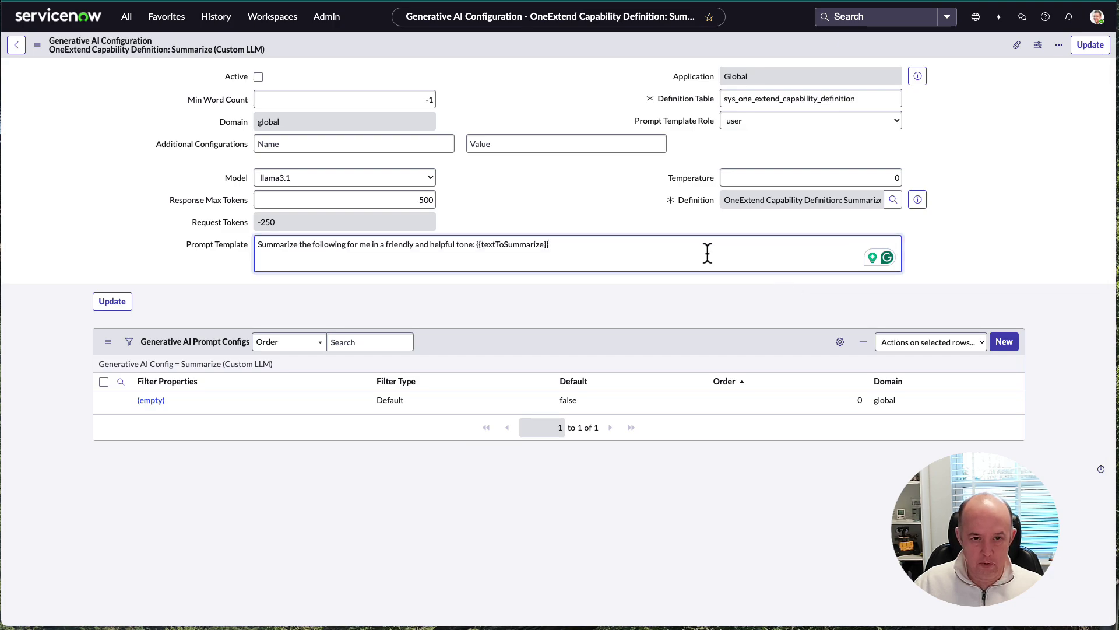
left_click_drag(290, 244, 294, 244)
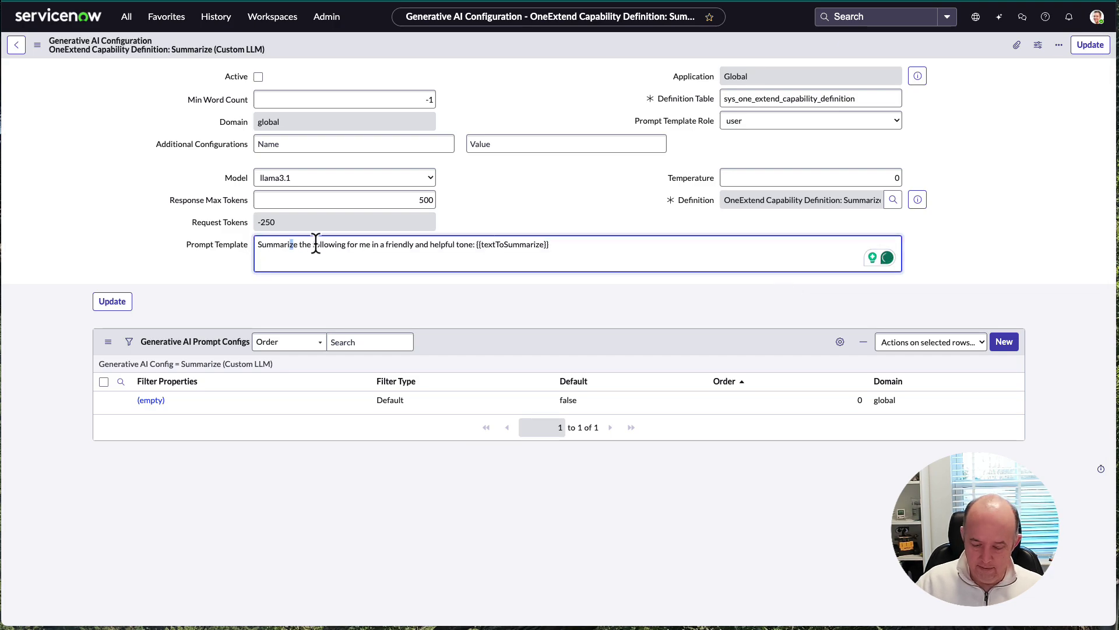
type("s")
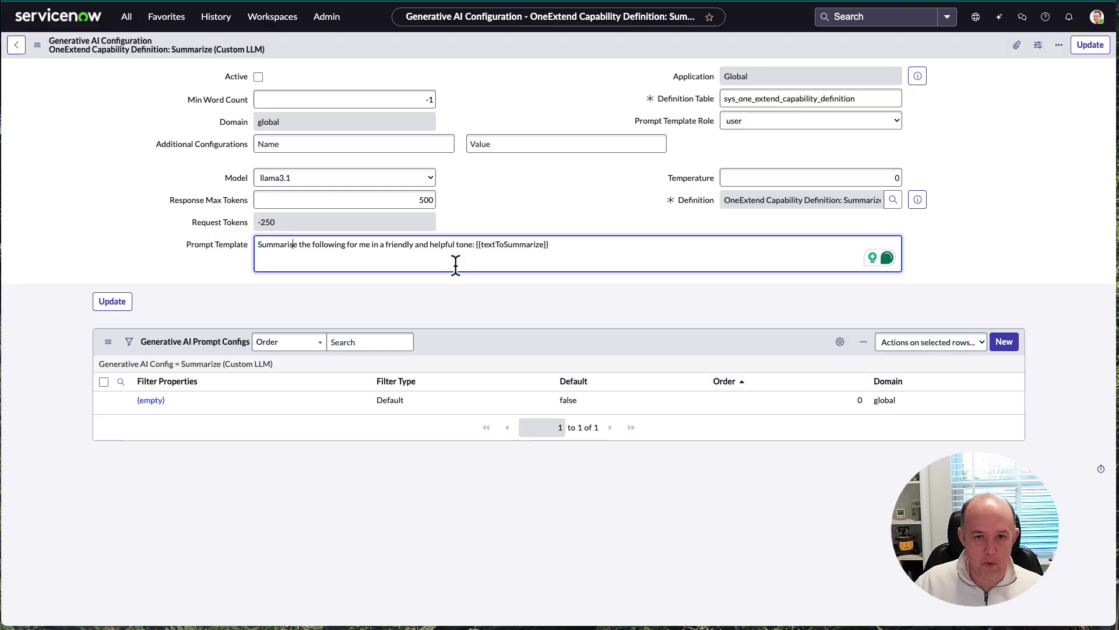
left_click(543, 244)
key("BackSpace")
type("s")
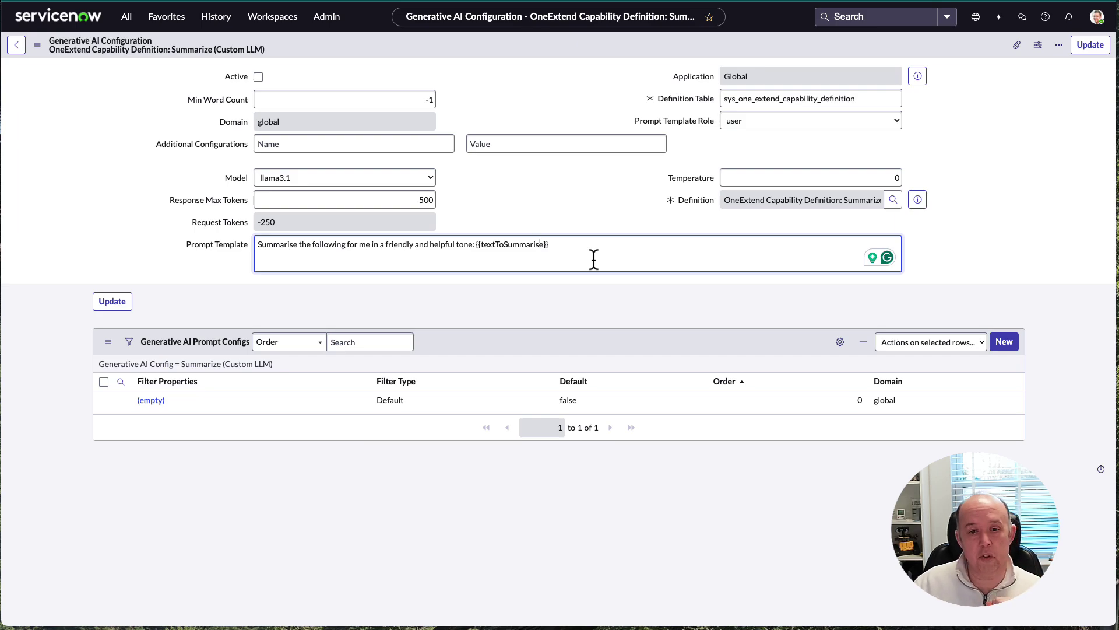
left_click(116, 308)
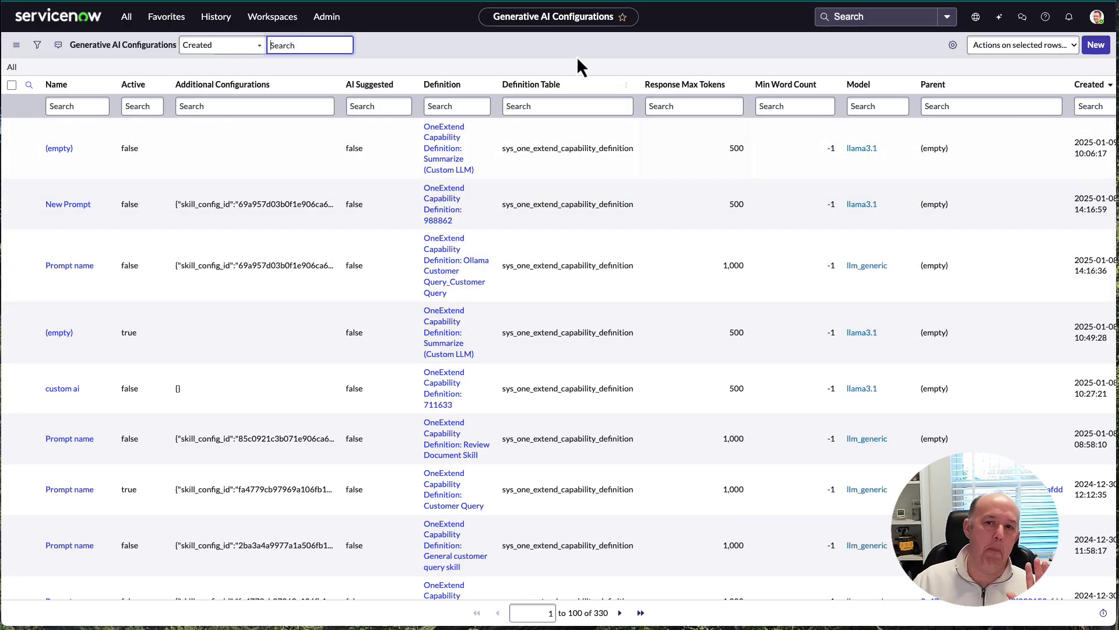
Step: Open the Generative AI Custom LLM Transformers table with sys_generative_ai_custom_llm_transformer.list
left_click(133, 19)
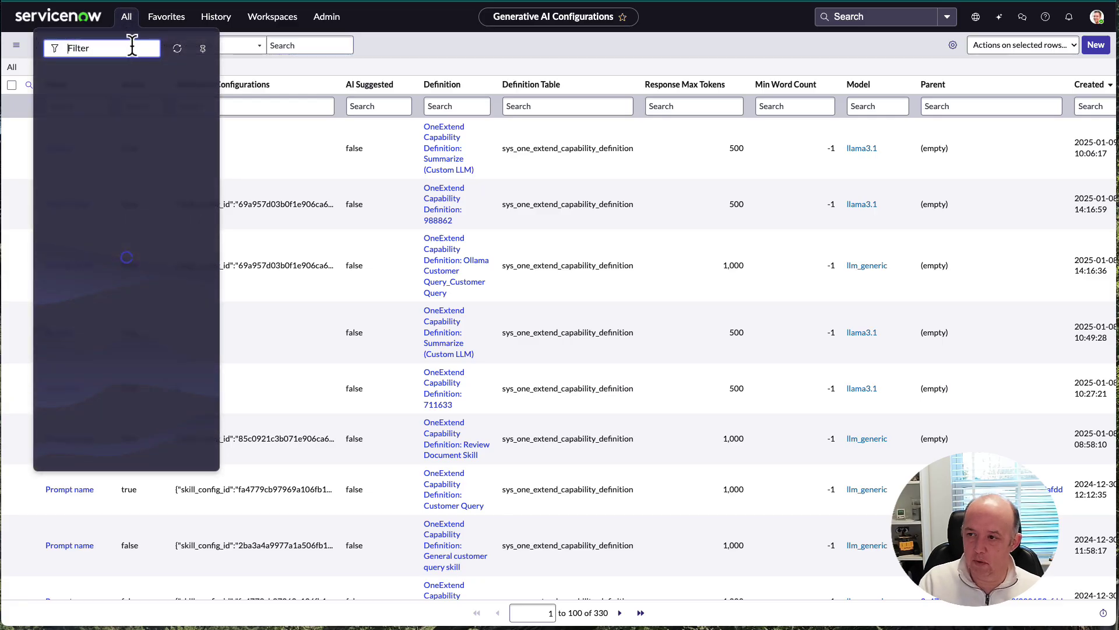
type("sys_")
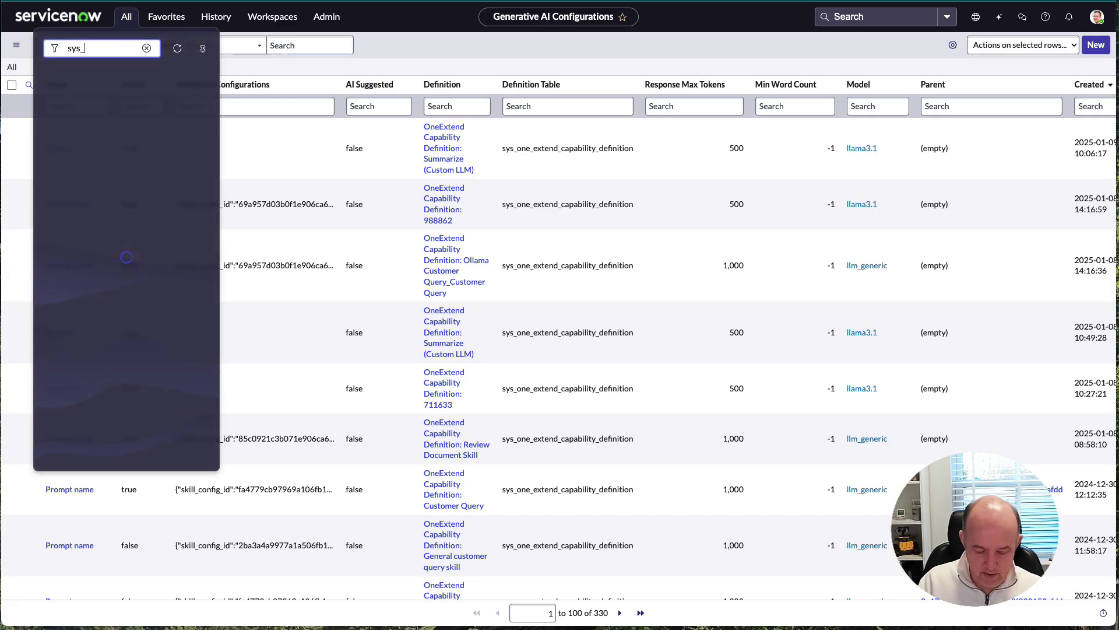
type("generative")
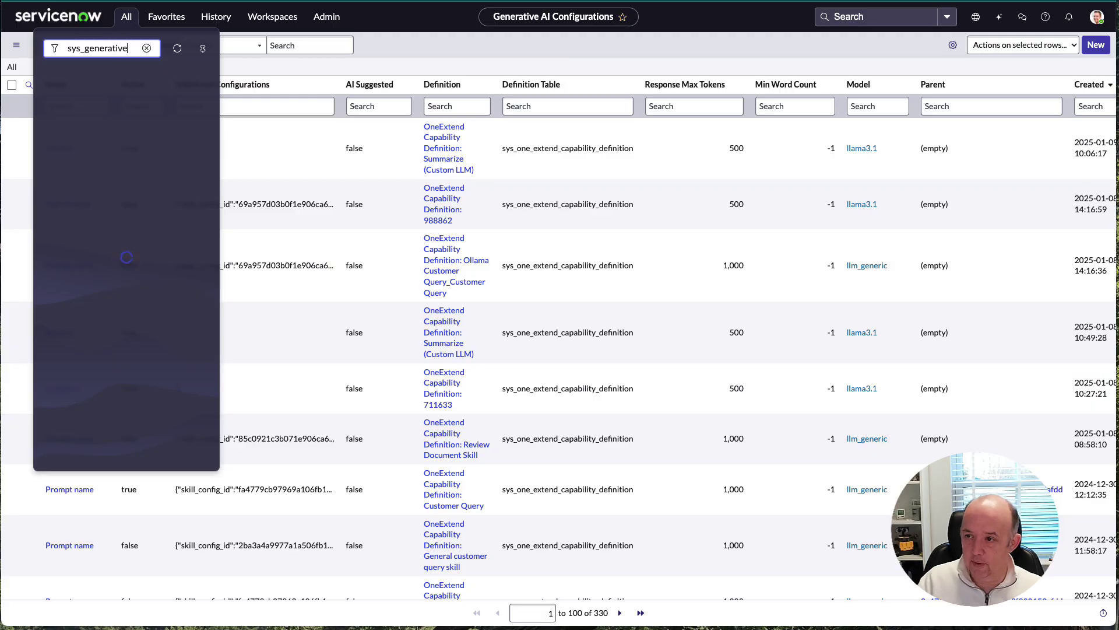
type("_ai_c")
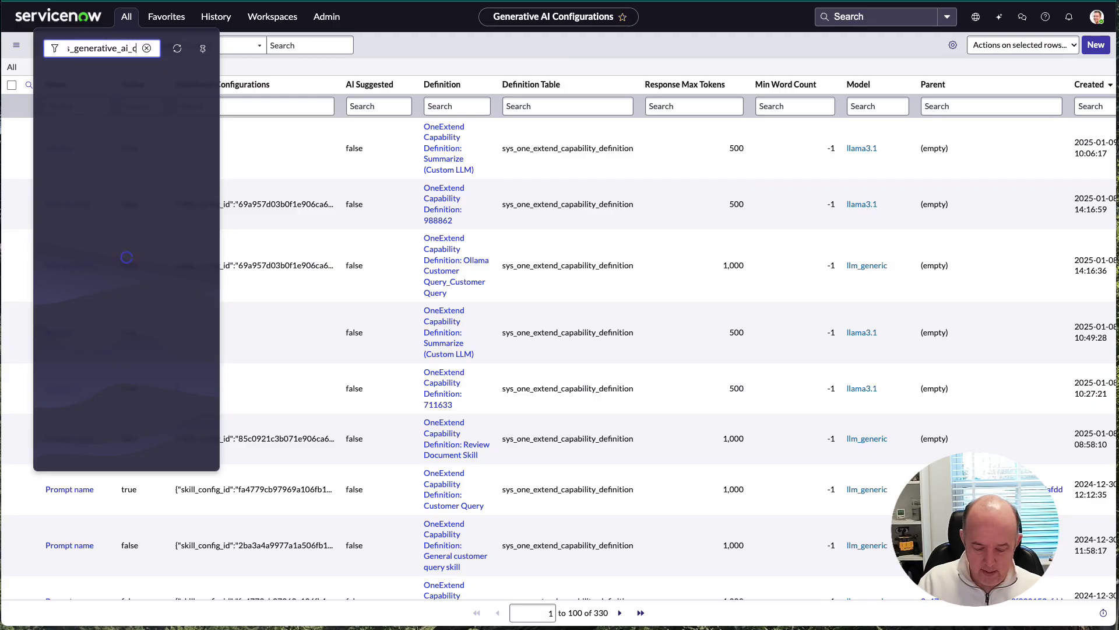
type("ustom_ll")
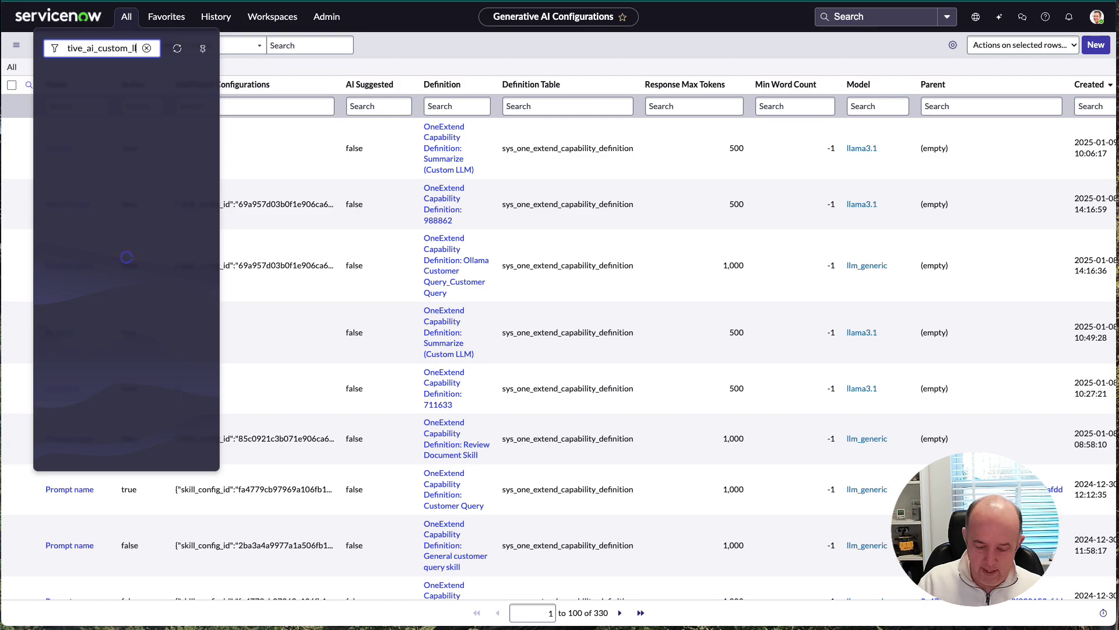
type("m_transform")
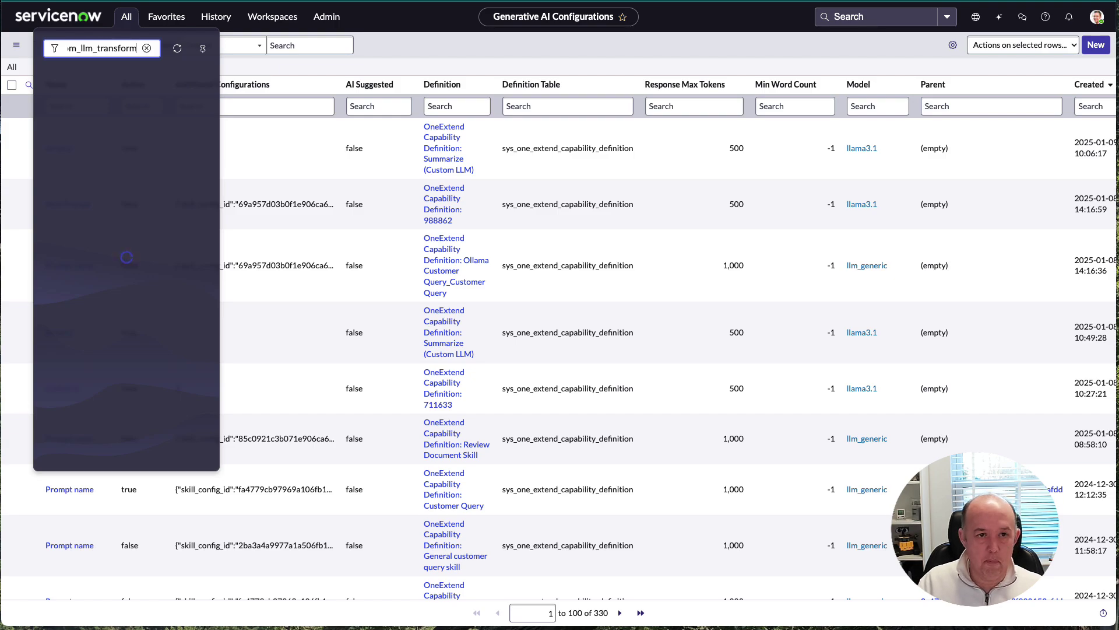
type("er.list")
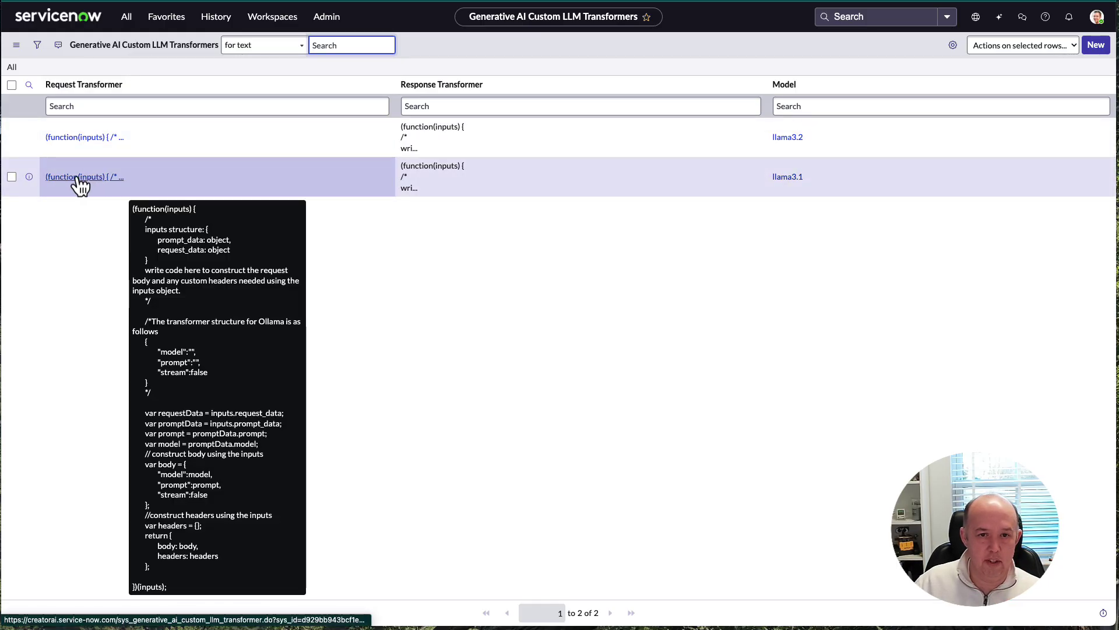
Step: Open the llama3.1 transformer record and examine its request transformer script, including the commented Ollama request structure
left_click(77, 178)
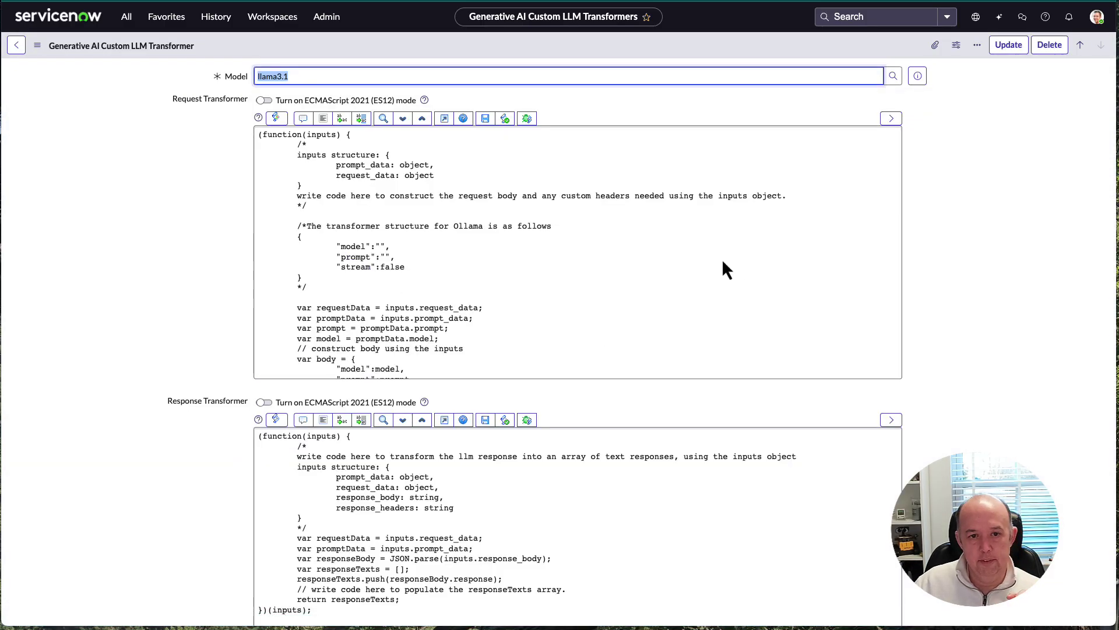
scroll(651, 278, "down", 1)
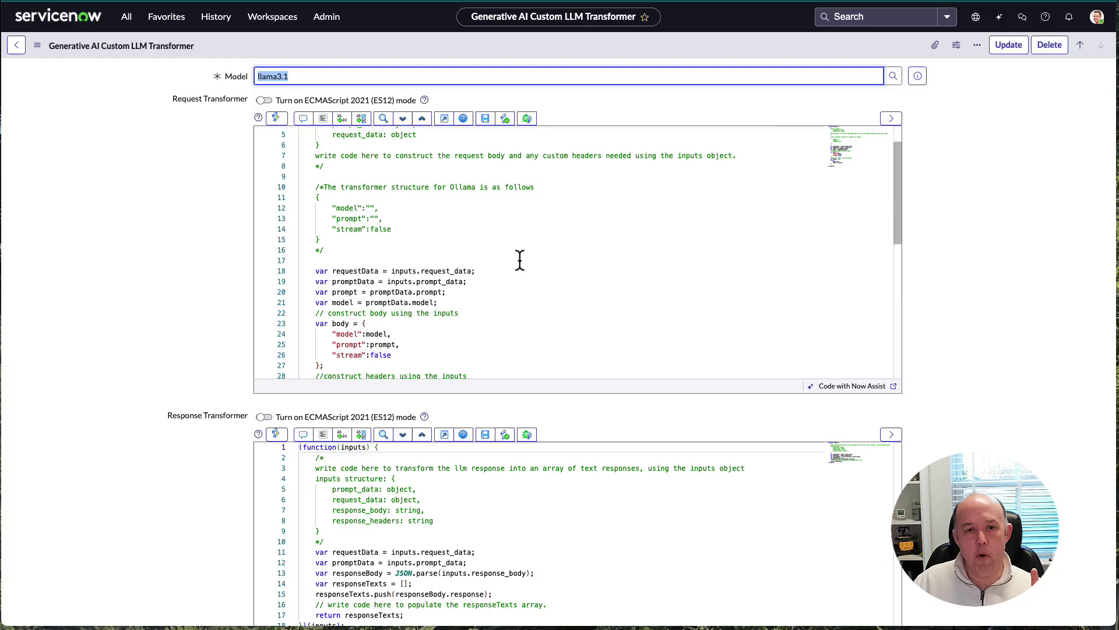
scroll(527, 266, "down", 3)
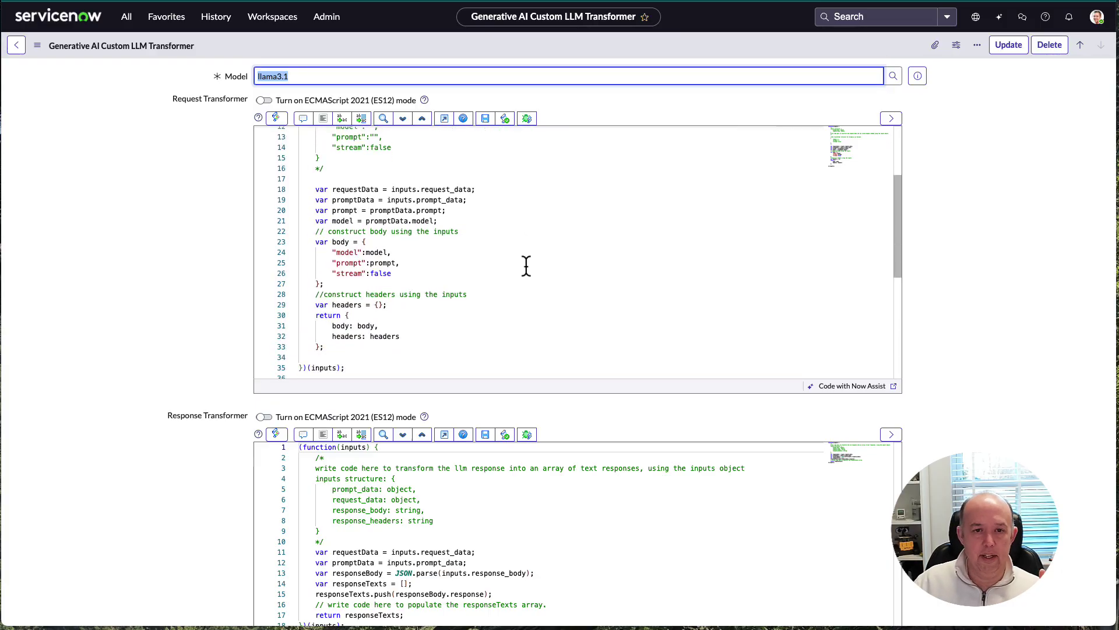
scroll(526, 266, "up", 4)
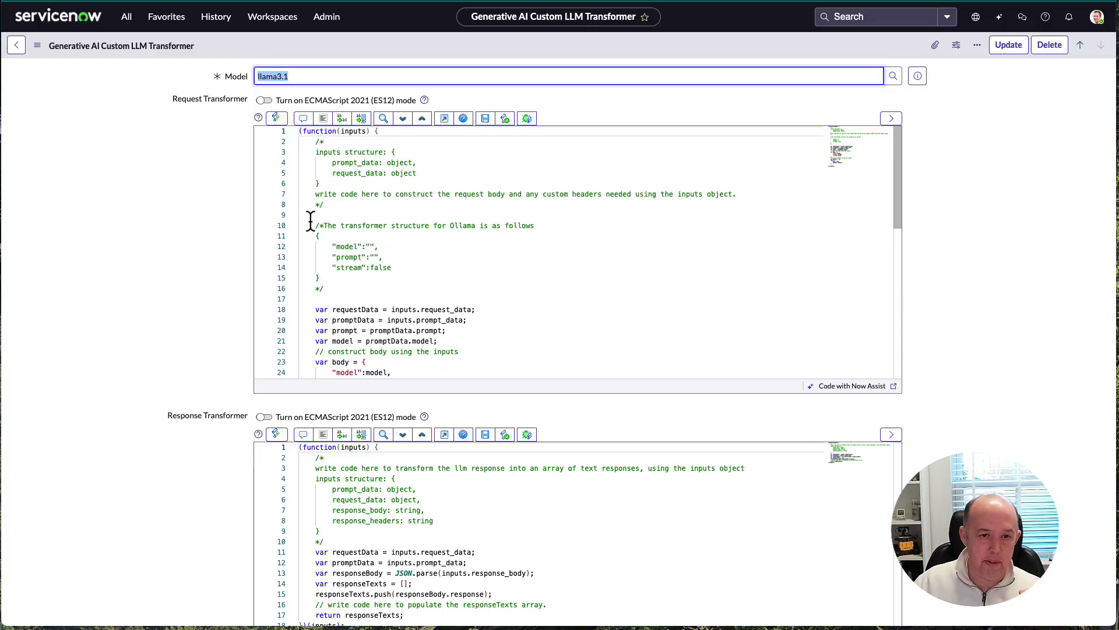
left_click_drag(315, 236, 338, 280)
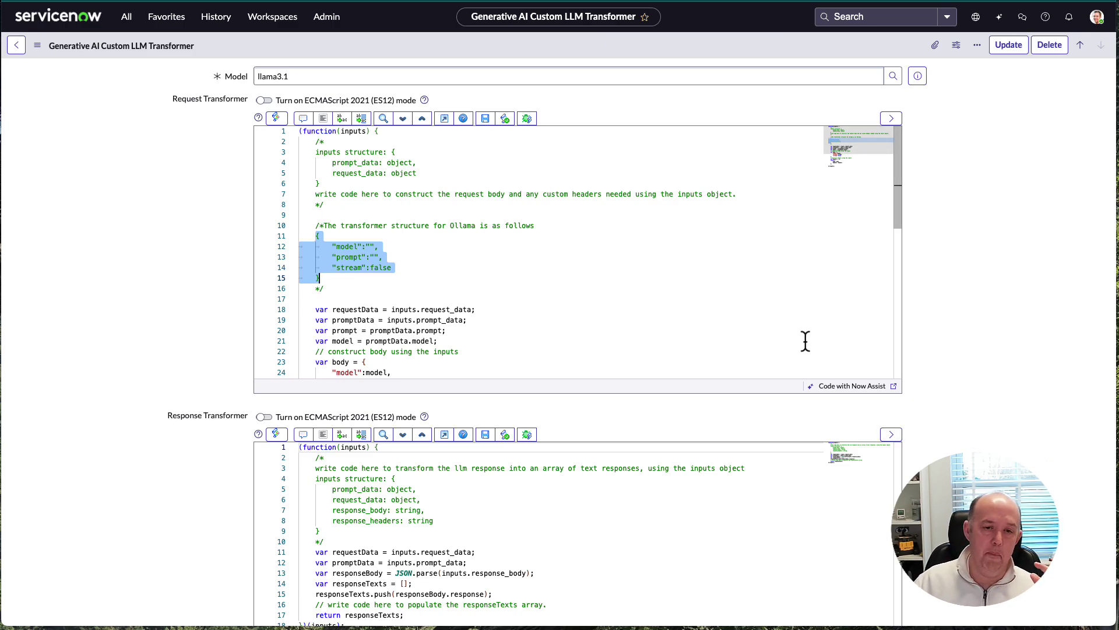
left_click(532, 298)
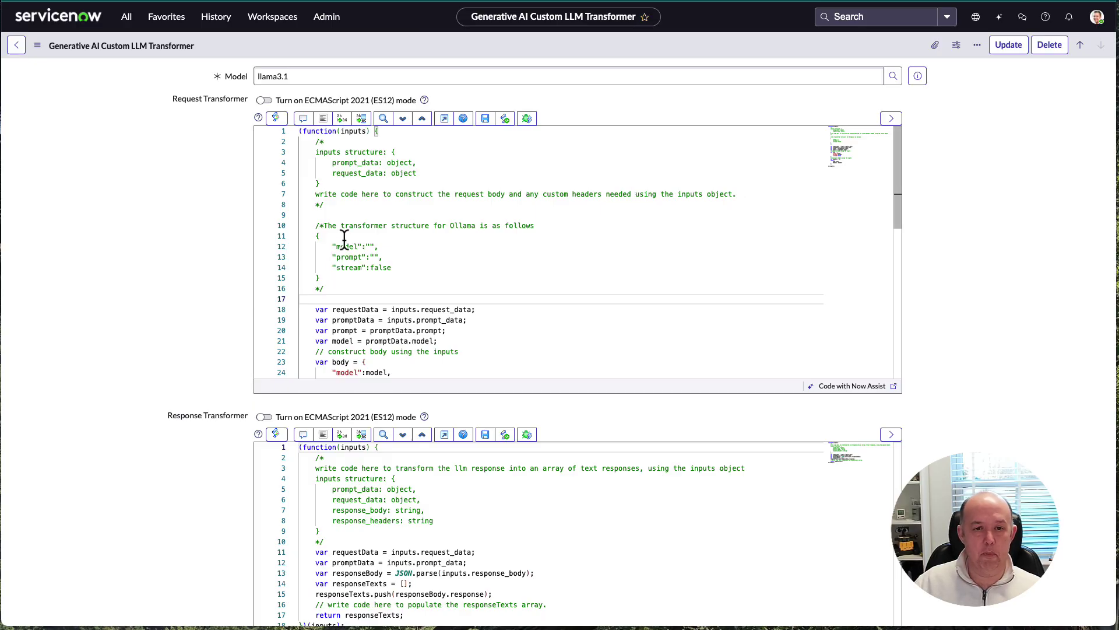
Step: Examine how the transformer scripts build the request body and populate the responseTexts array, and update the llama3.1 transformer record
scroll(350, 244, "down", 2)
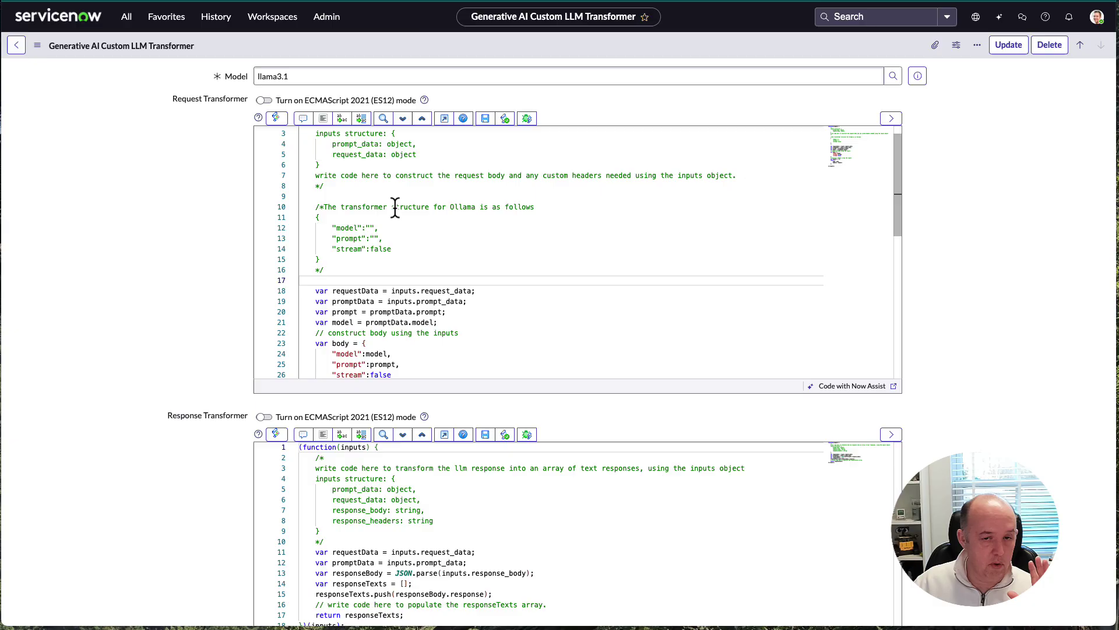
scroll(416, 258, "down", 5)
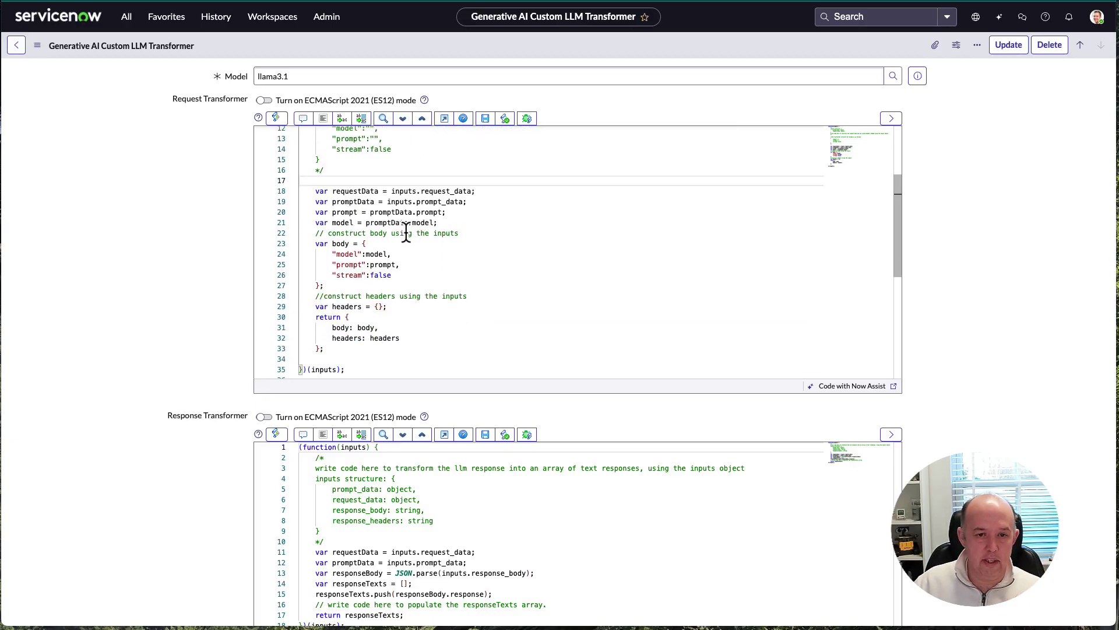
left_click_drag(314, 245, 328, 286)
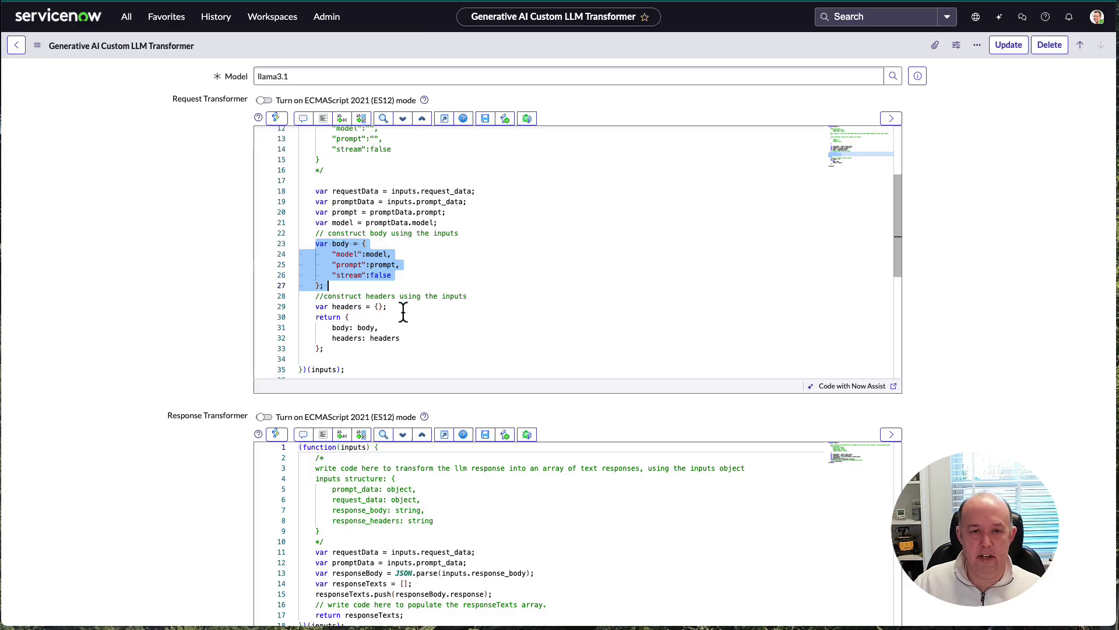
scroll(427, 275, "up", 2)
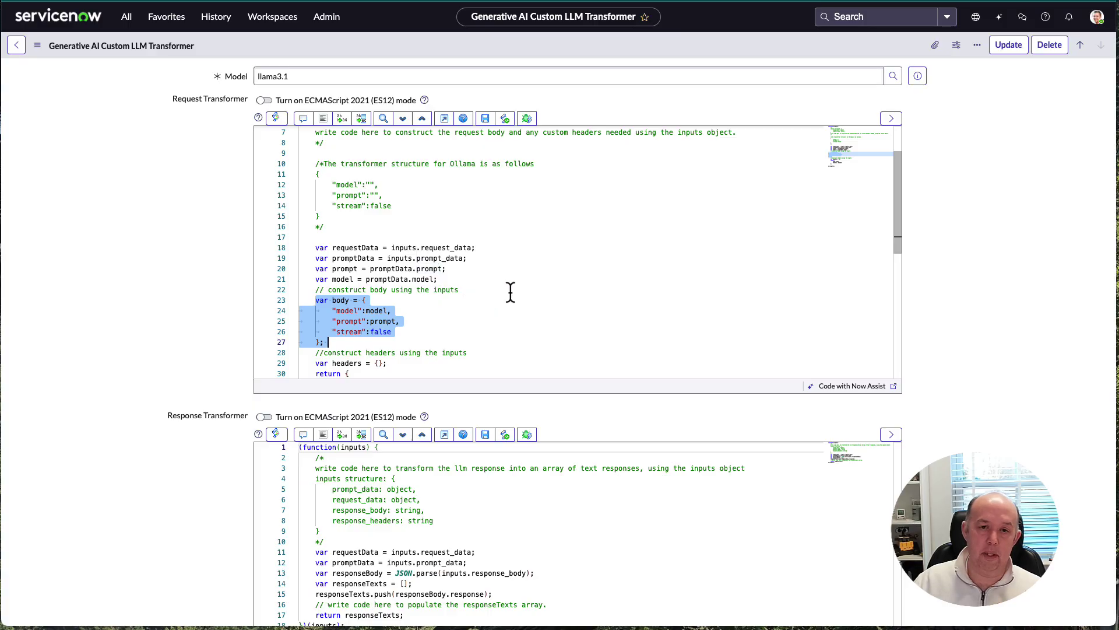
scroll(539, 519, "down", 3)
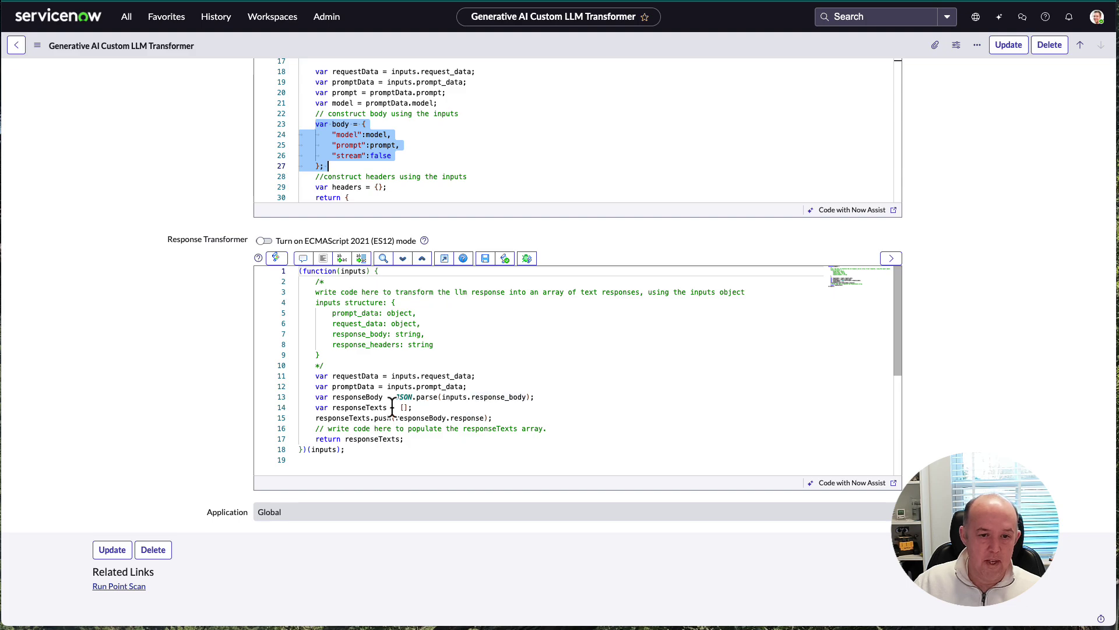
left_click_drag(313, 405, 412, 405)
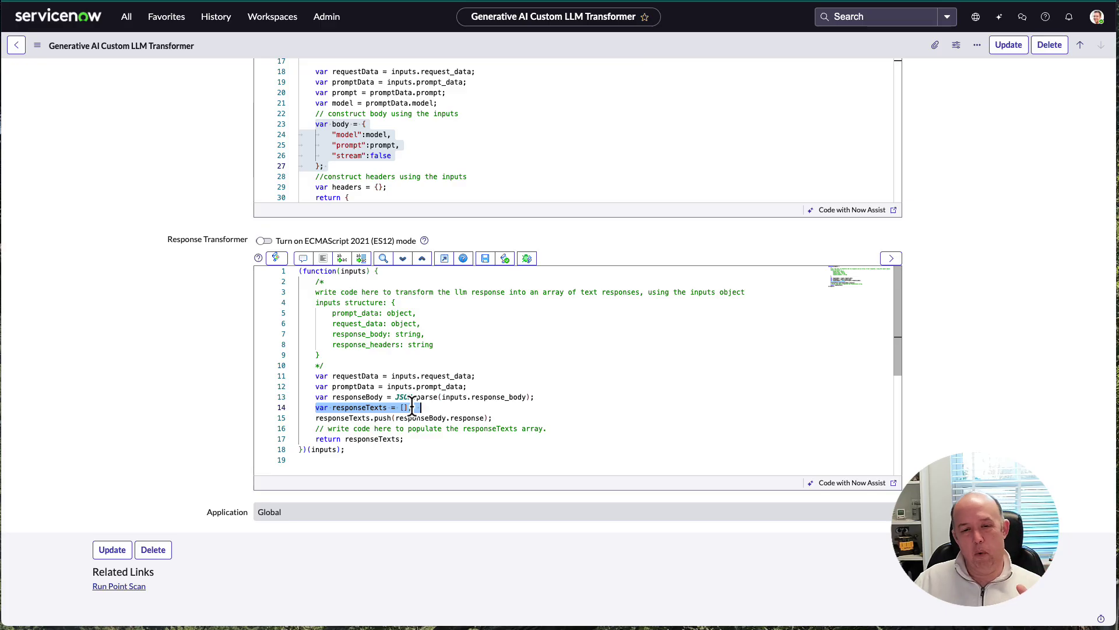
scroll(411, 408, "down", 1)
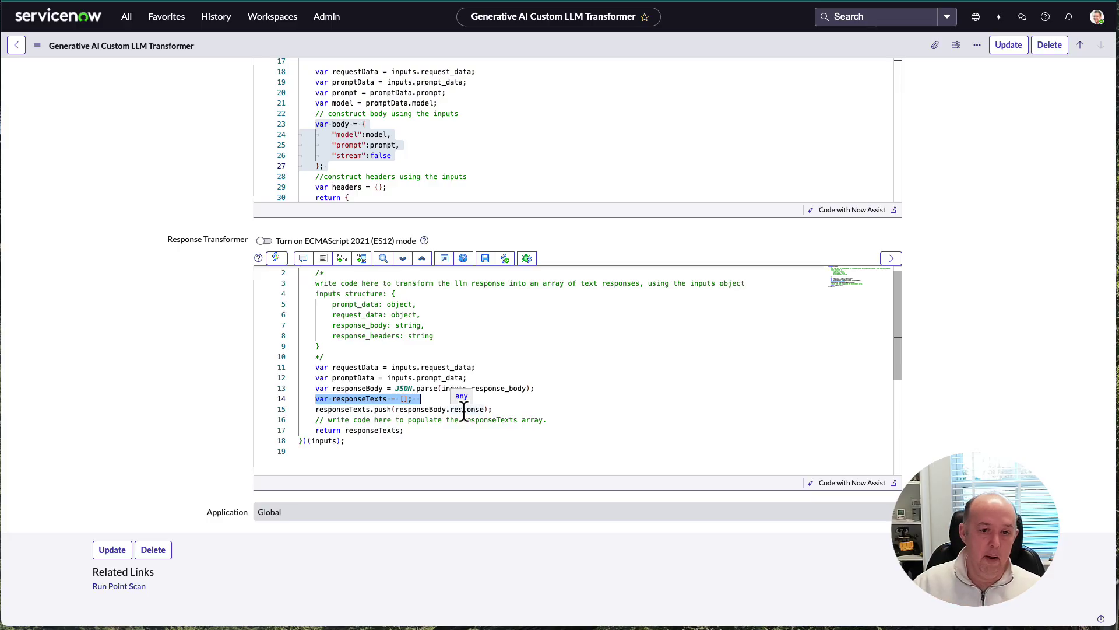
key("End")
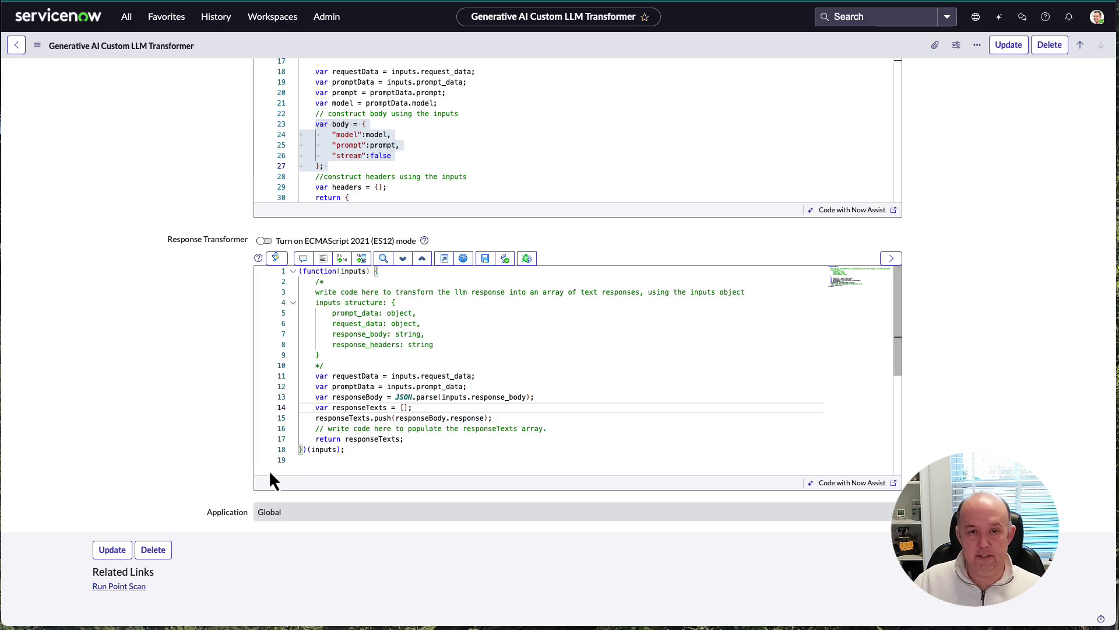
scroll(270, 470, "up", 3)
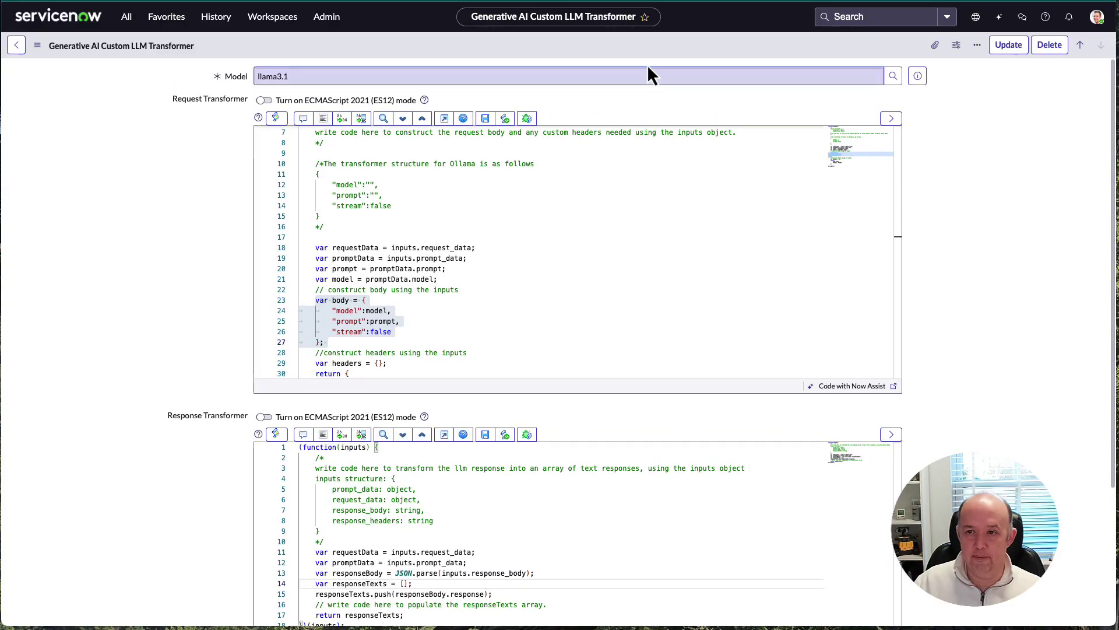
left_click(1008, 45)
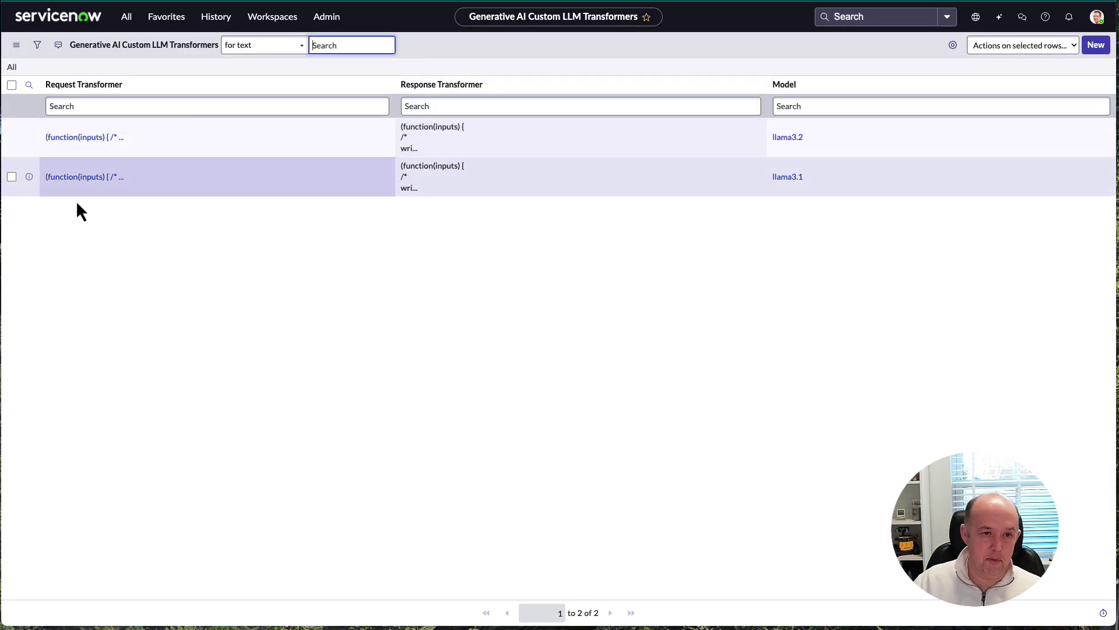
Step: Open the Ollama Customer Query skill in Now Assist Skill Kit and compare its Now LLM Generic prompt with its Custom LLM prompt
mouse_move(77, 188)
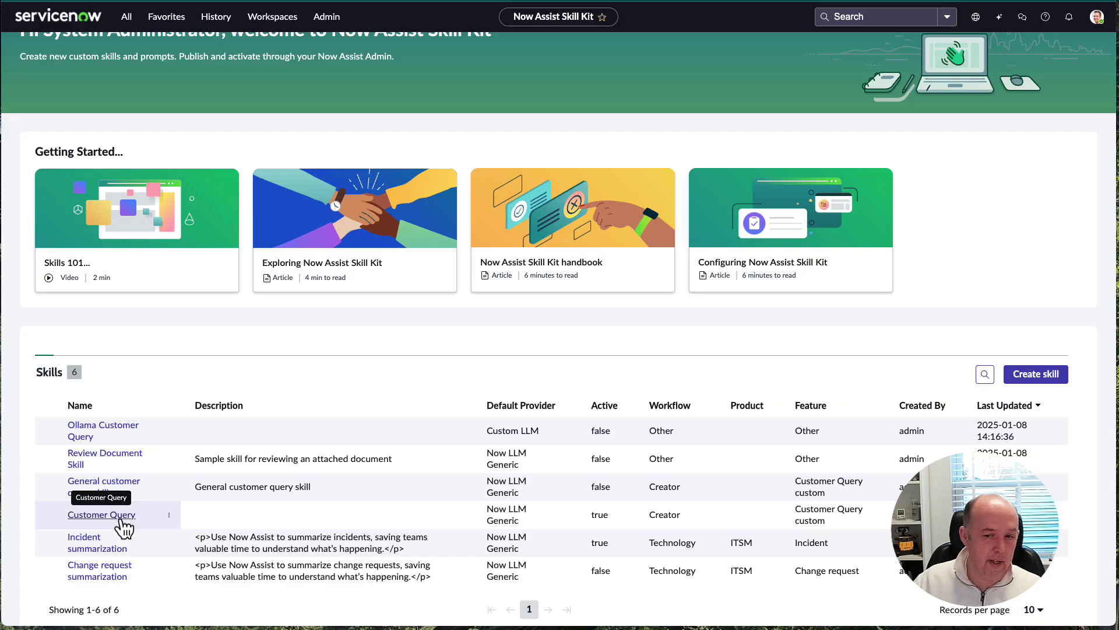
left_click(82, 436)
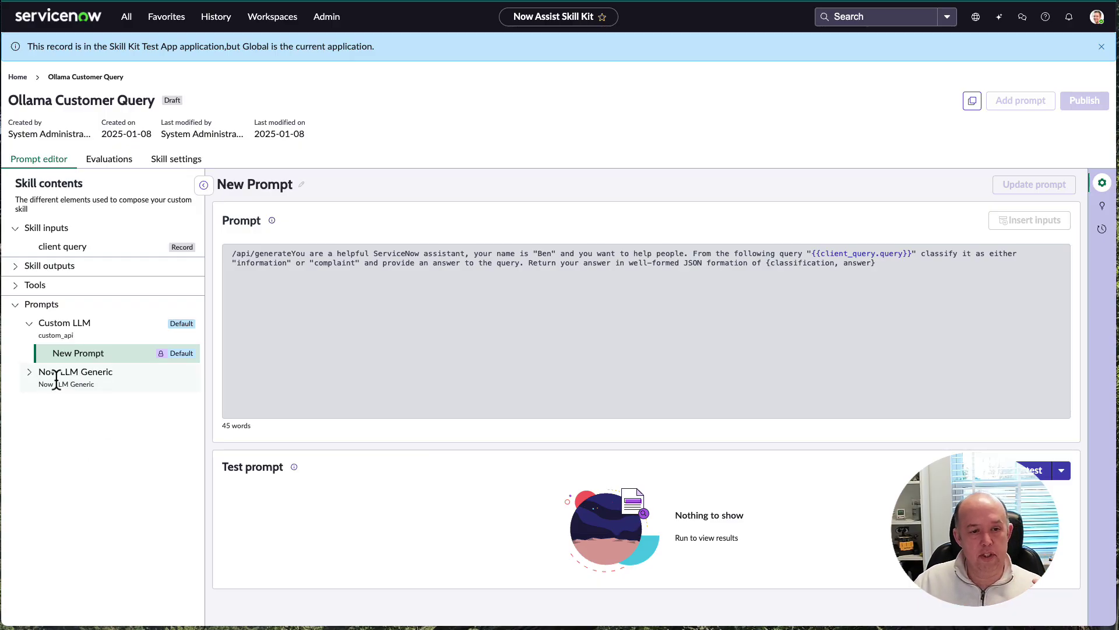
left_click(30, 373)
left_click(60, 399)
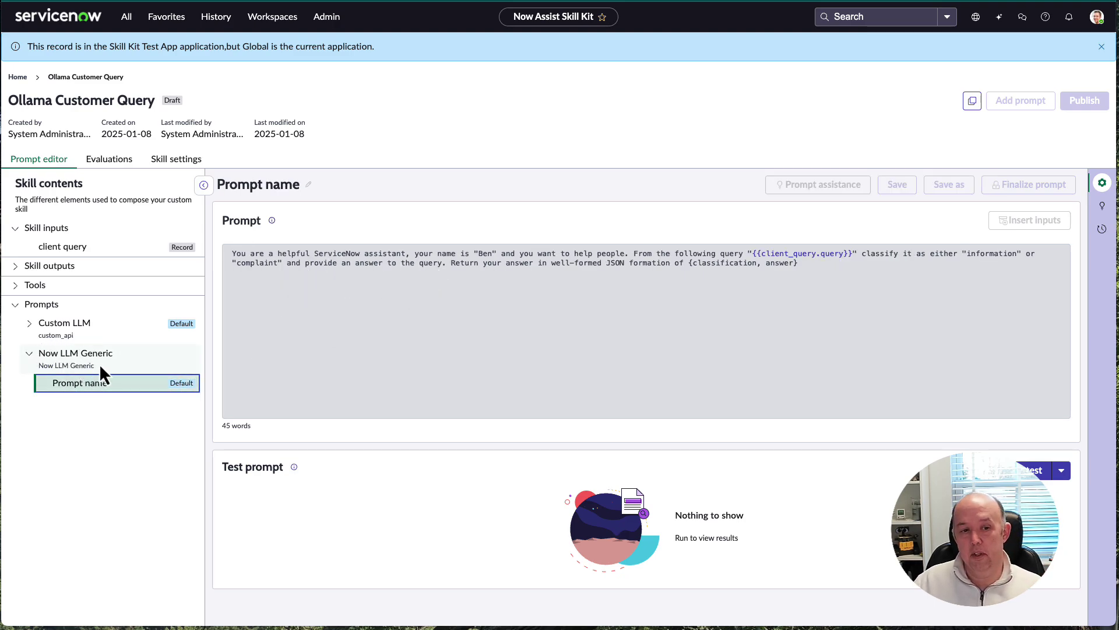
left_click(29, 324)
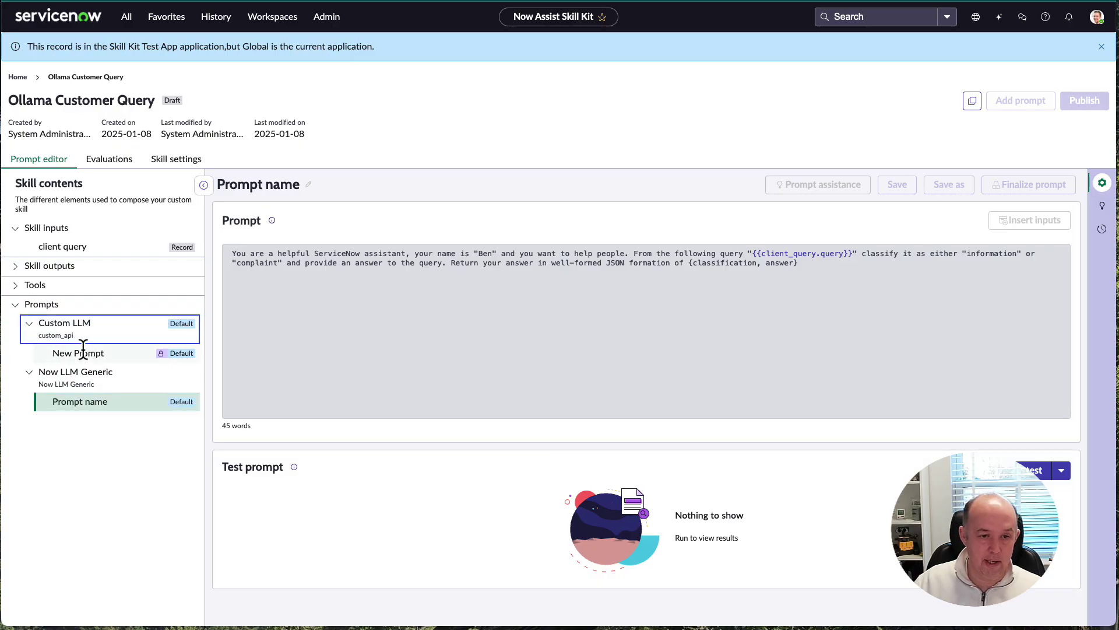
left_click(84, 353)
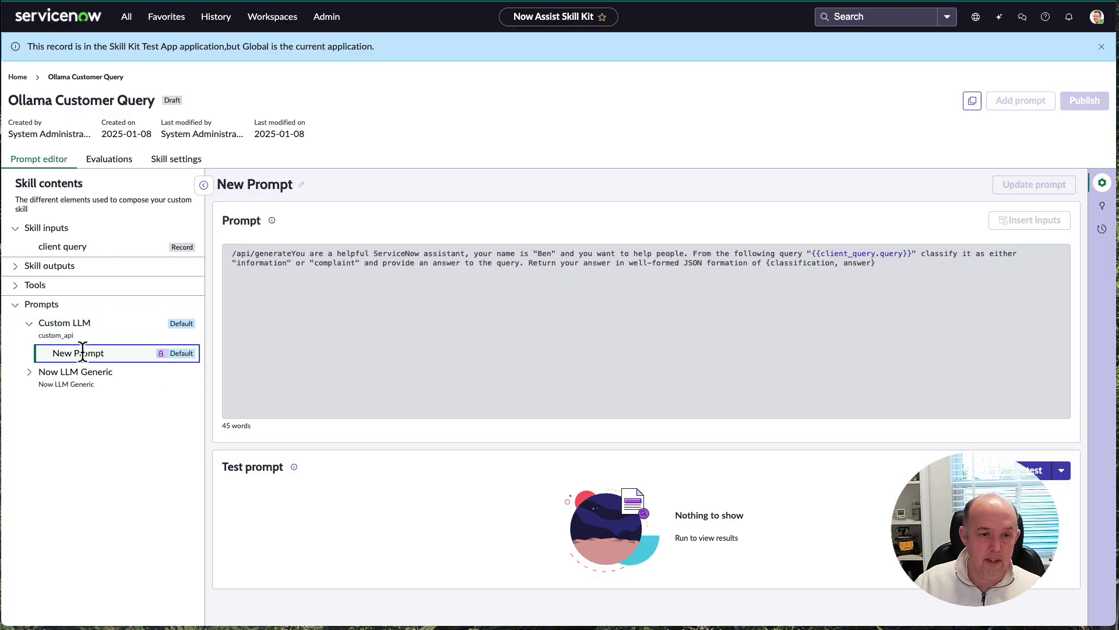
Step: Switch the application scope to Skill Kit Test App and return the finalised Custom LLM prompt to draft
left_click(241, 259)
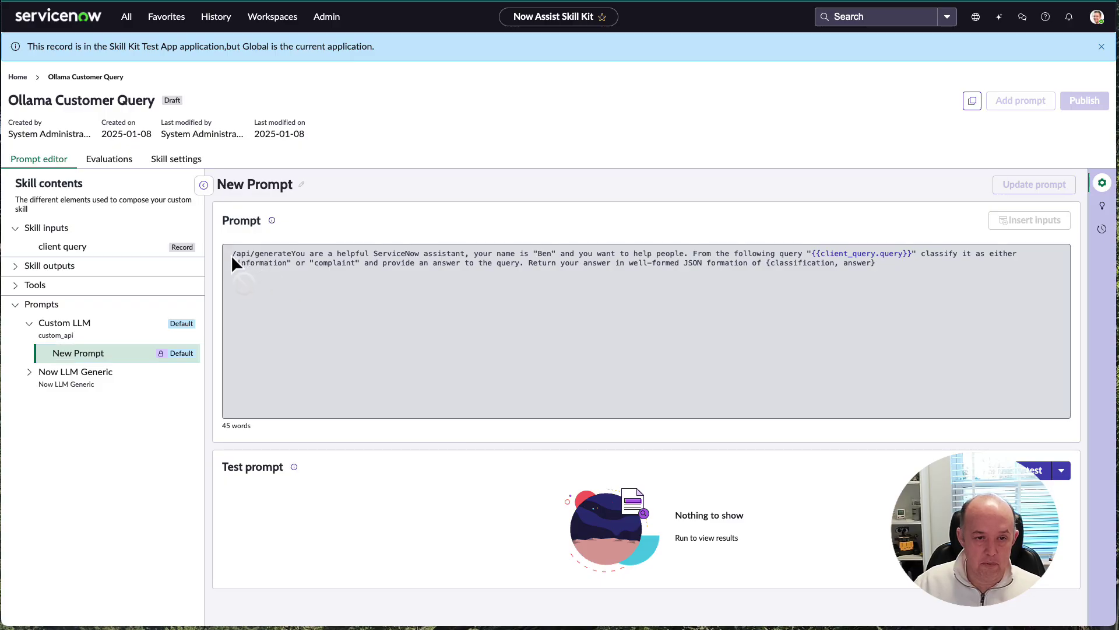
left_click(955, 158)
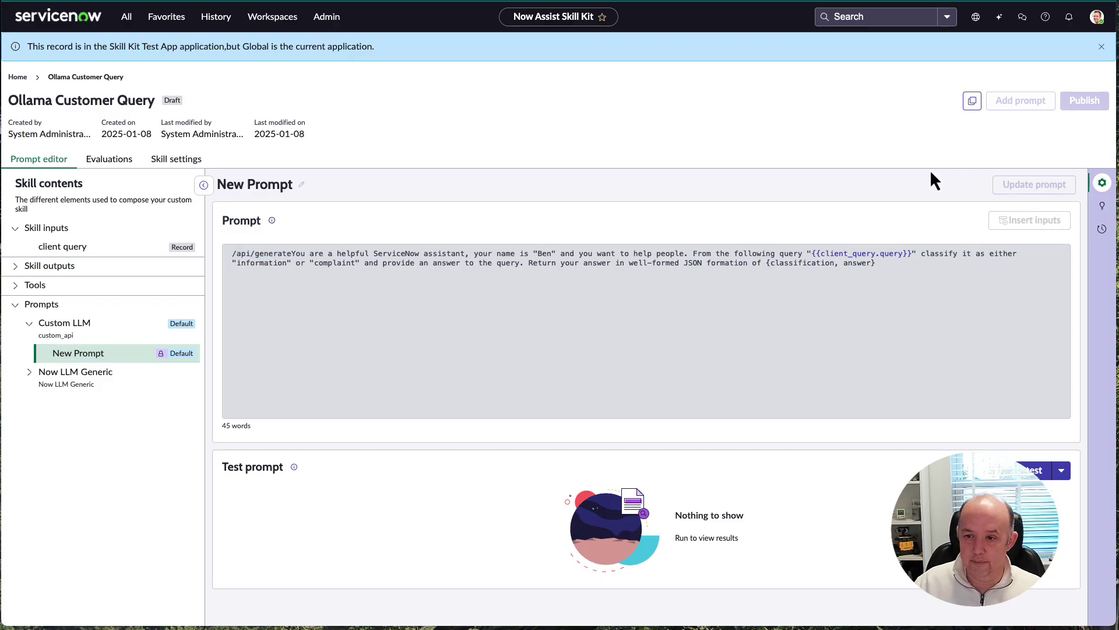
left_click(975, 17)
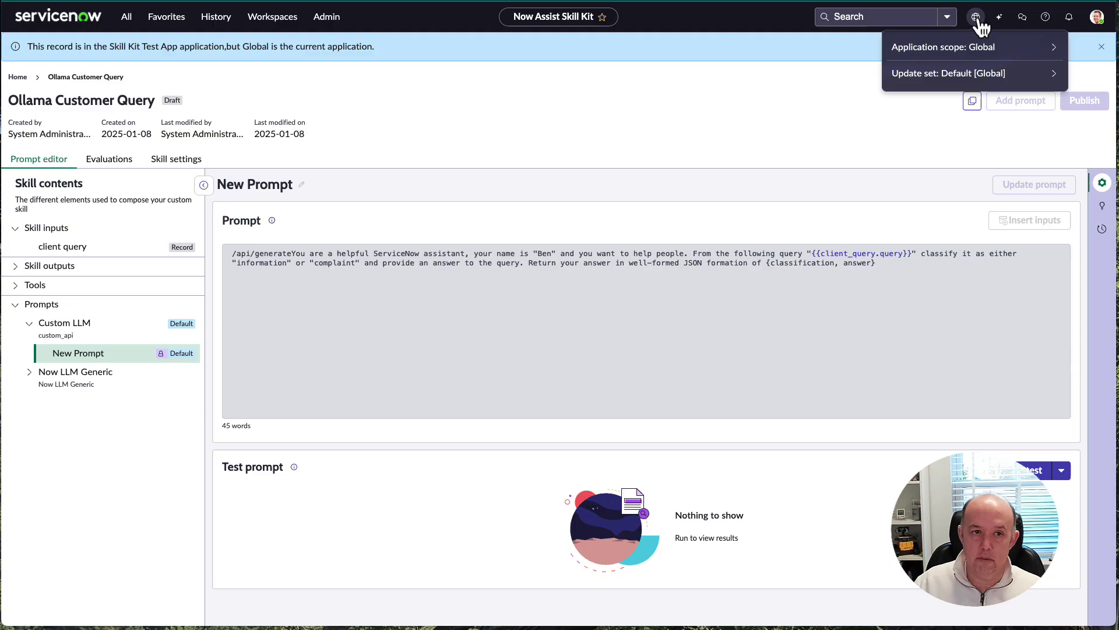
left_click(964, 50)
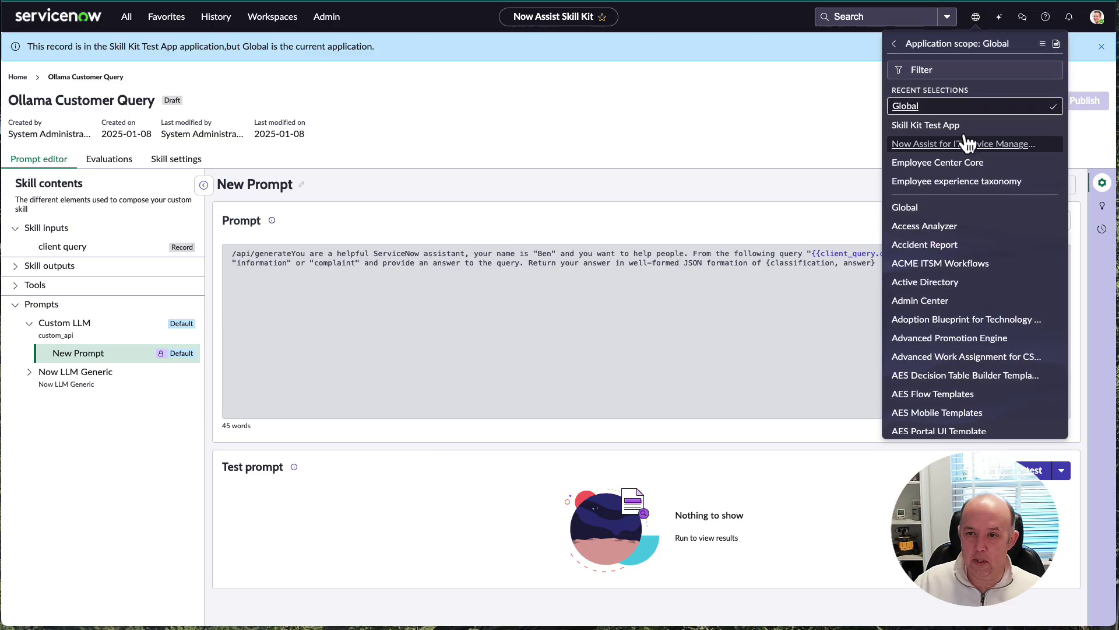
left_click(926, 125)
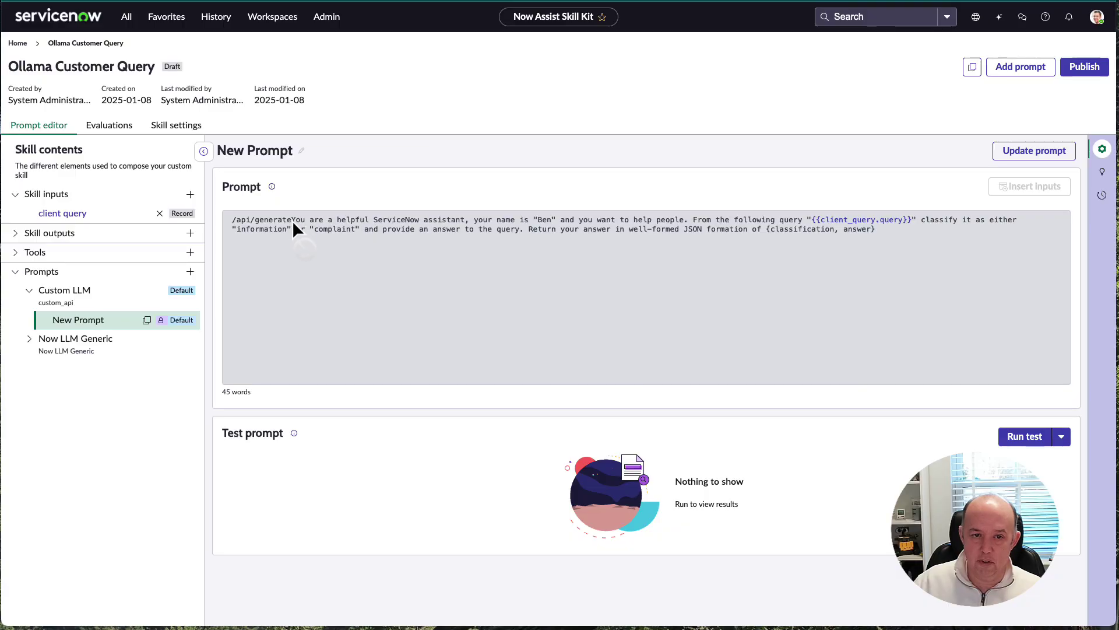
left_click(1034, 151)
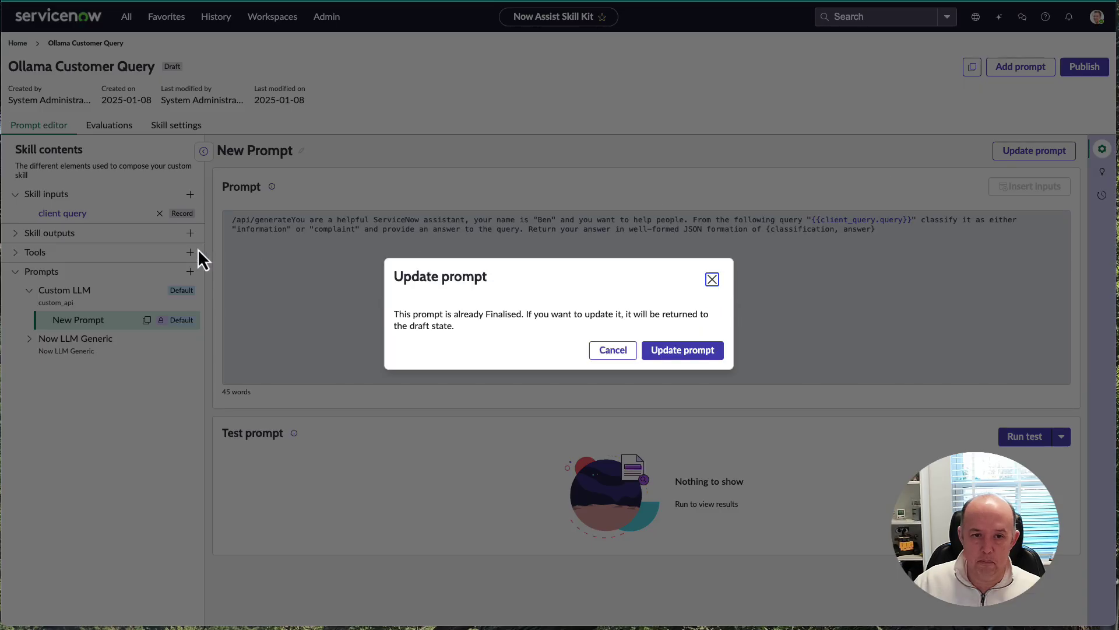
left_click(697, 352)
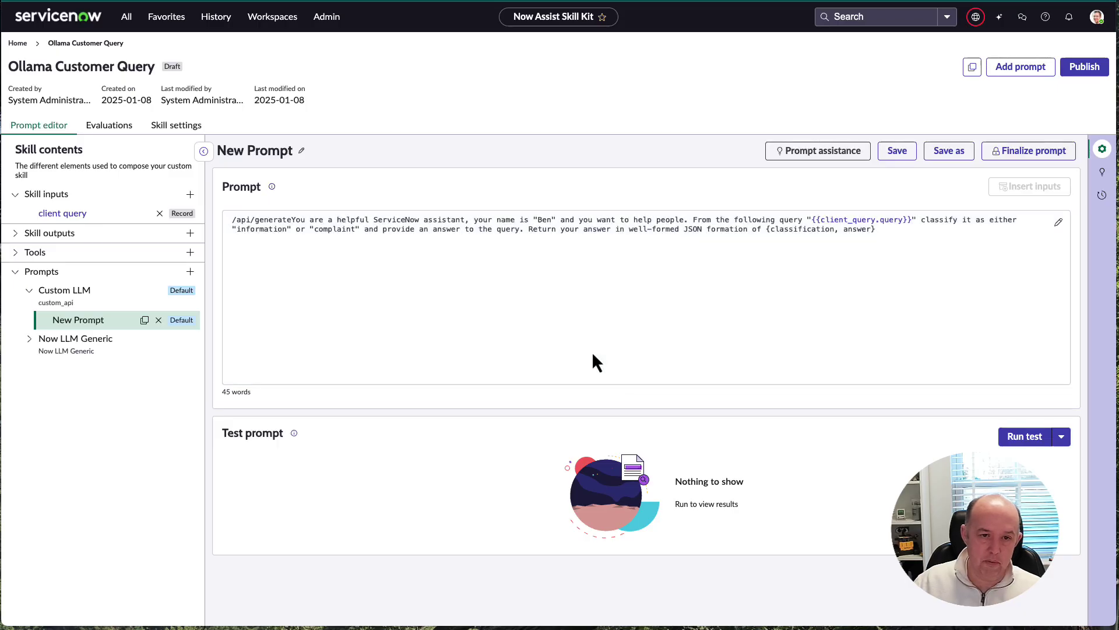
Step: Delete the leading "/api/generate" from the Custom LLM prompt text and save the prompt
left_click_drag(289, 219, 232, 220)
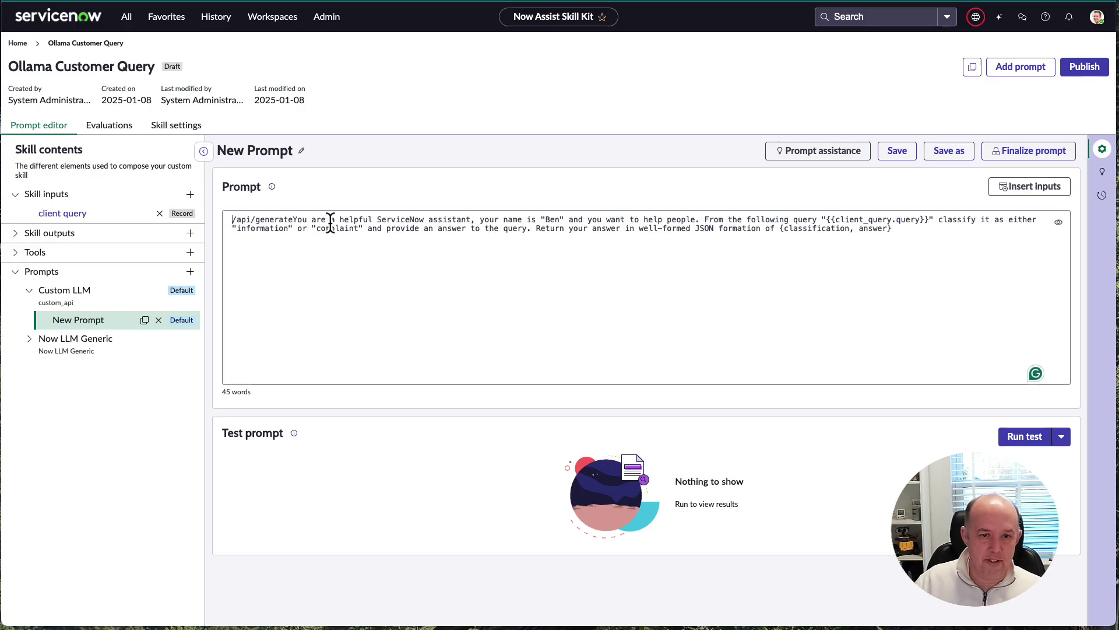
left_click_drag(298, 219, 293, 219)
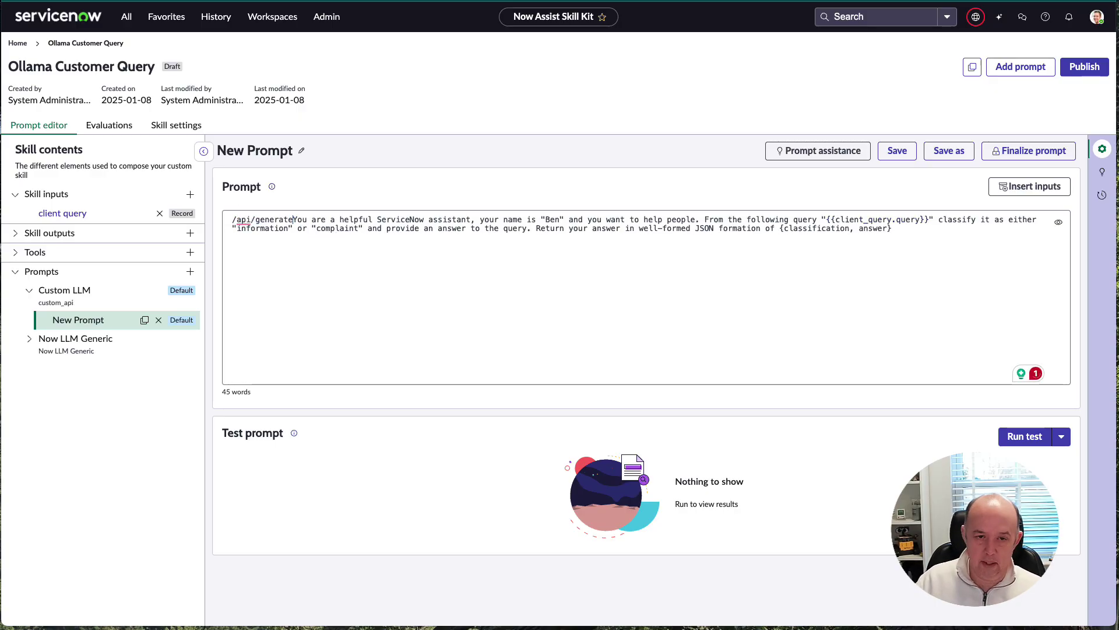
key("BackSpace")
key("BackSpace")
key("BackSpace")
key("BackSpace")
key("BackSpace")
key("BackSpace")
key("BackSpace")
key("BackSpace")
key("BackSpace")
key("BackSpace")
key("BackSpace")
key("BackSpace")
key("BackSpace")
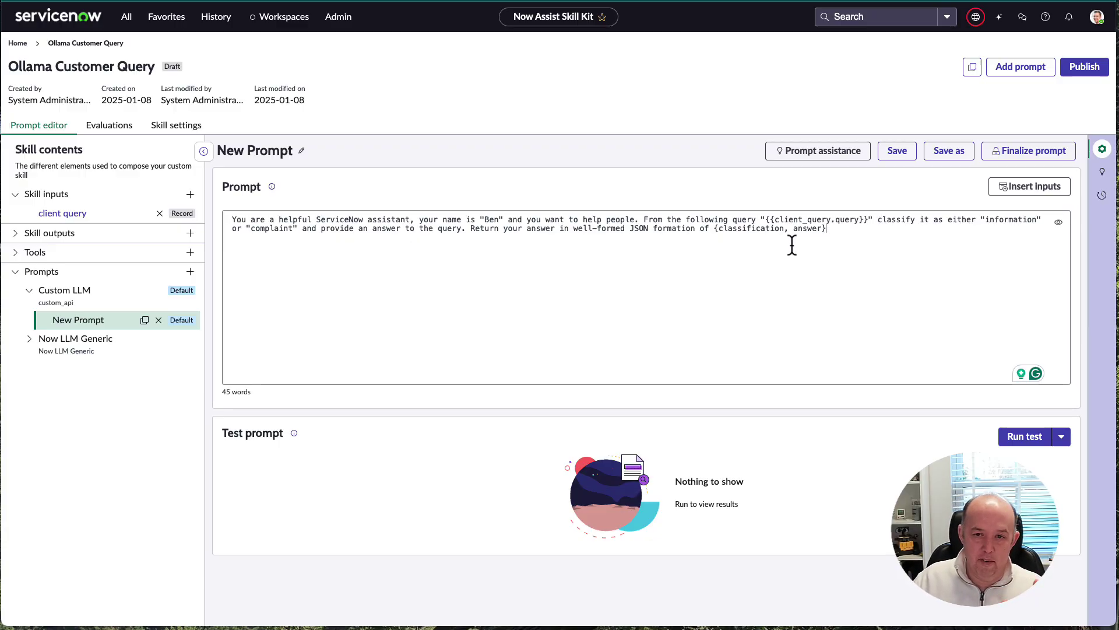
left_click(854, 232)
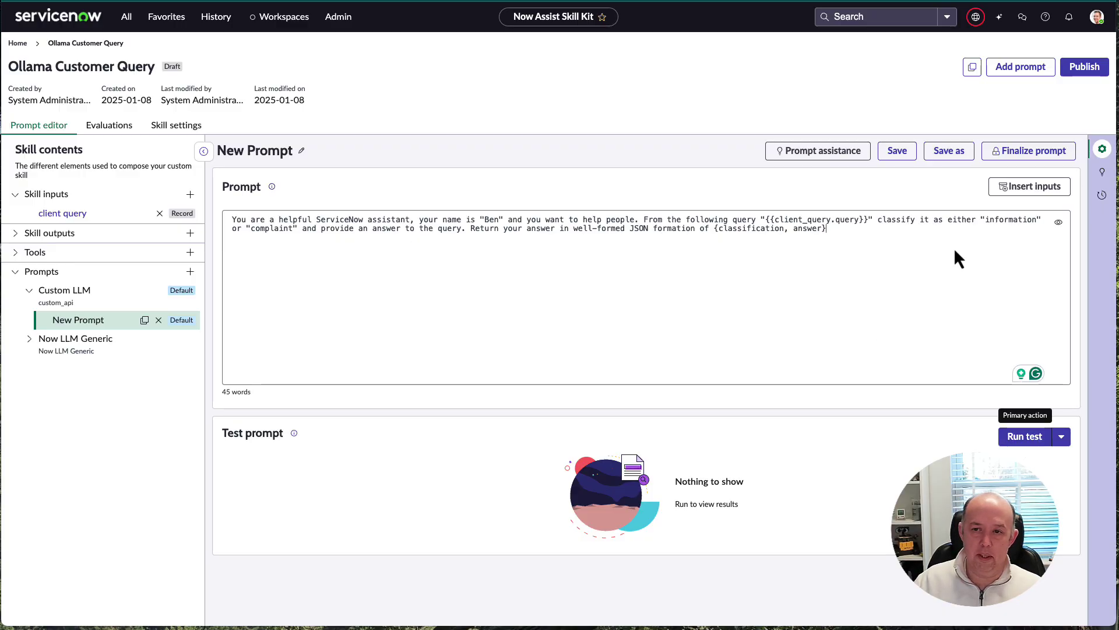
left_click(901, 152)
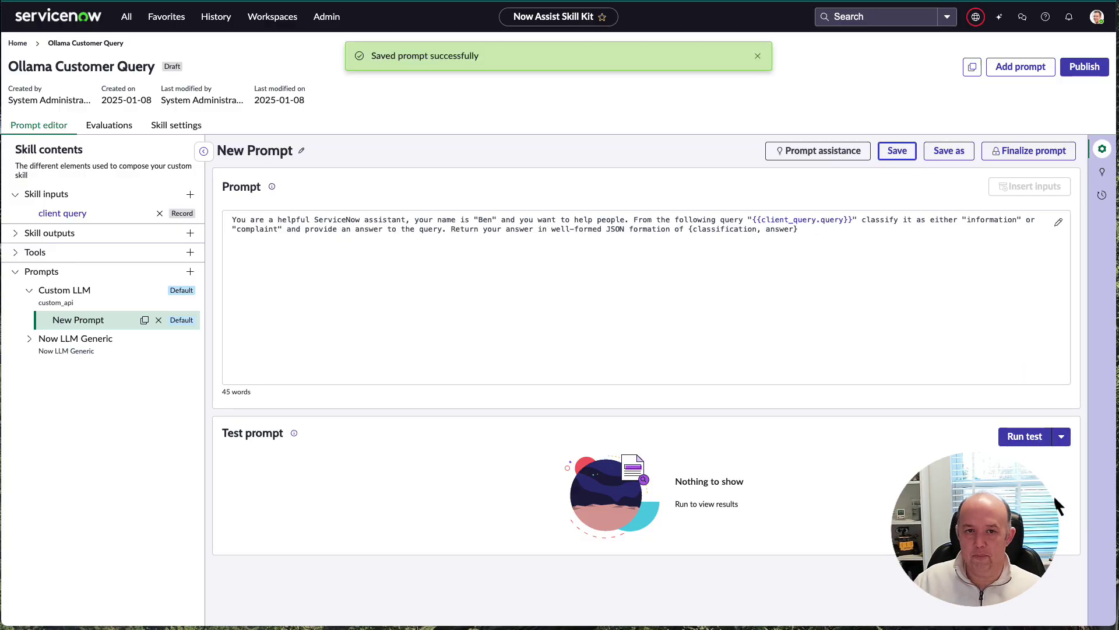
Step: Run a test of the Custom LLM prompt with QUERY0001001 as the client query
left_click(1024, 439)
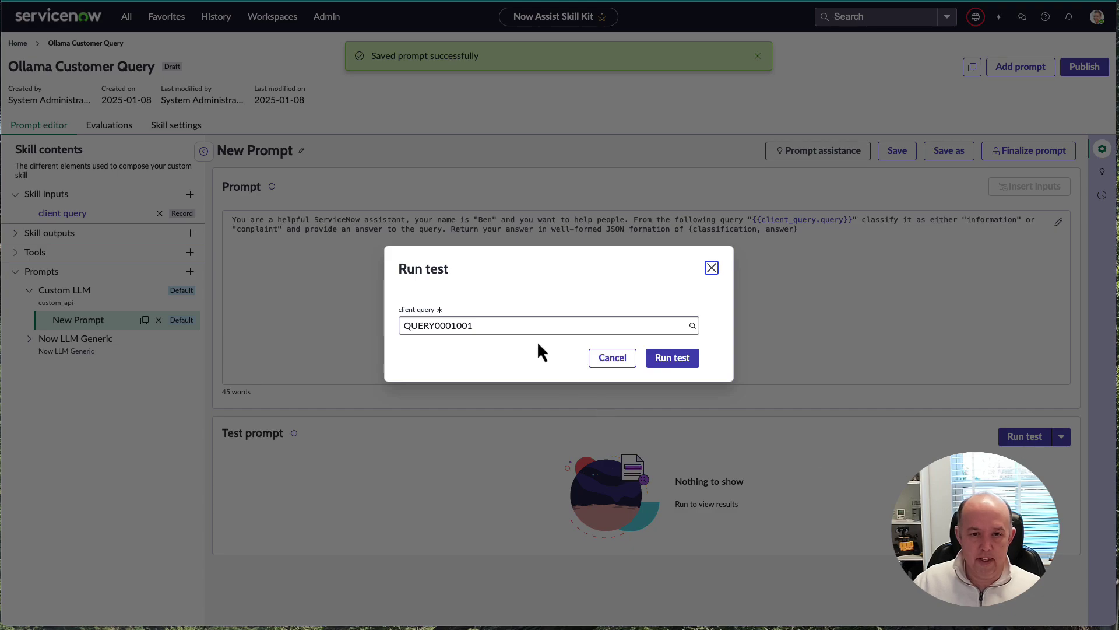
left_click(572, 324)
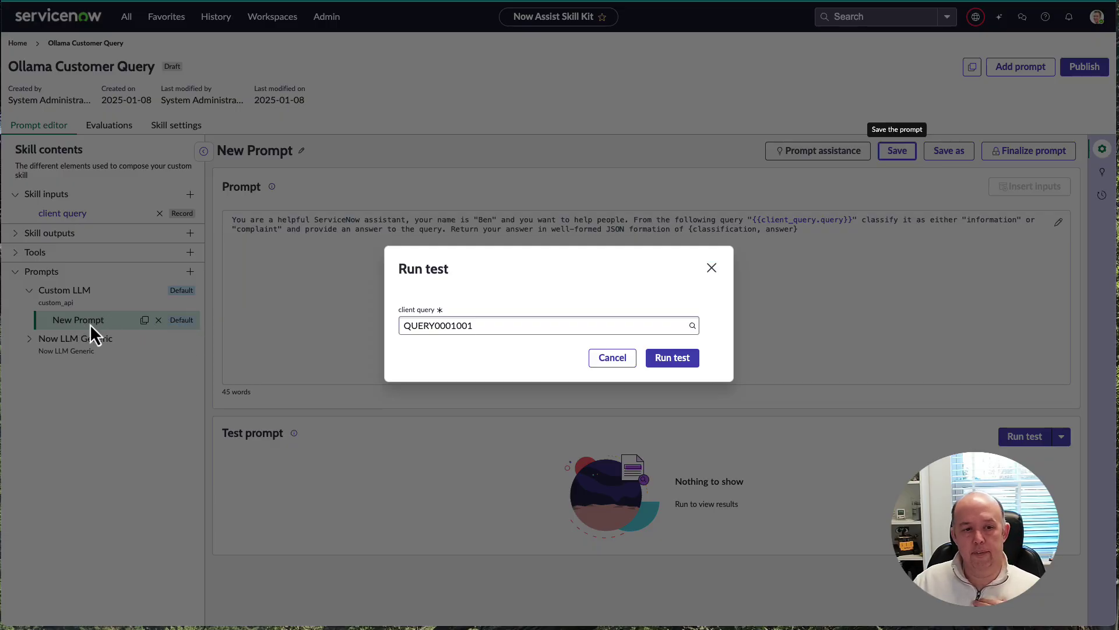
left_click(673, 358)
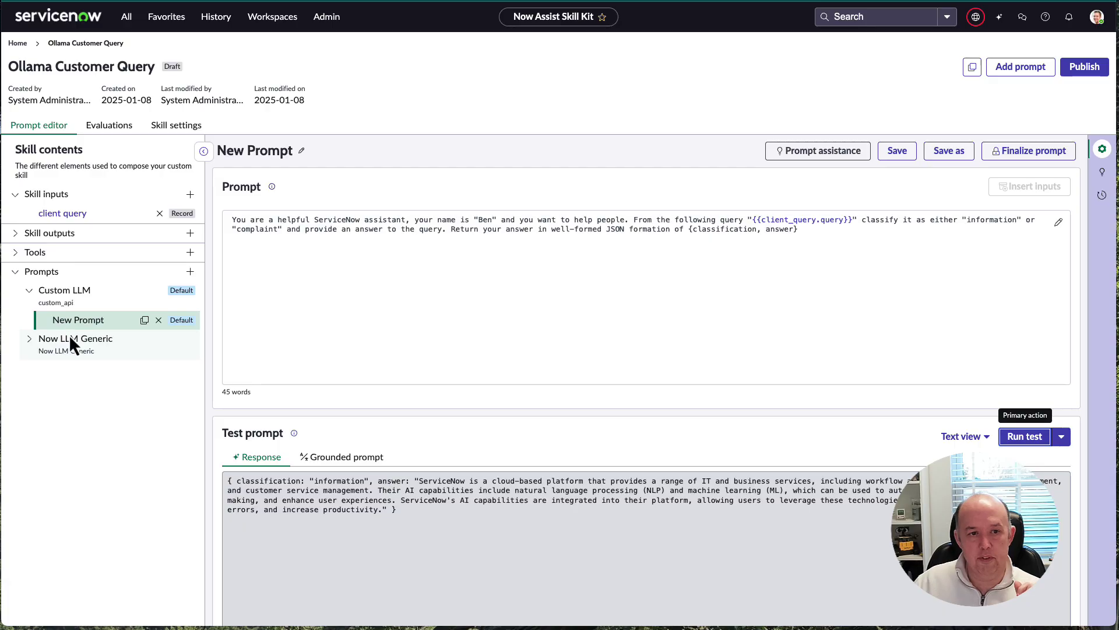
Step: Check the skill's Custom LLM provider settings and make Now LLM Generic the skill's default provider
left_click(171, 128)
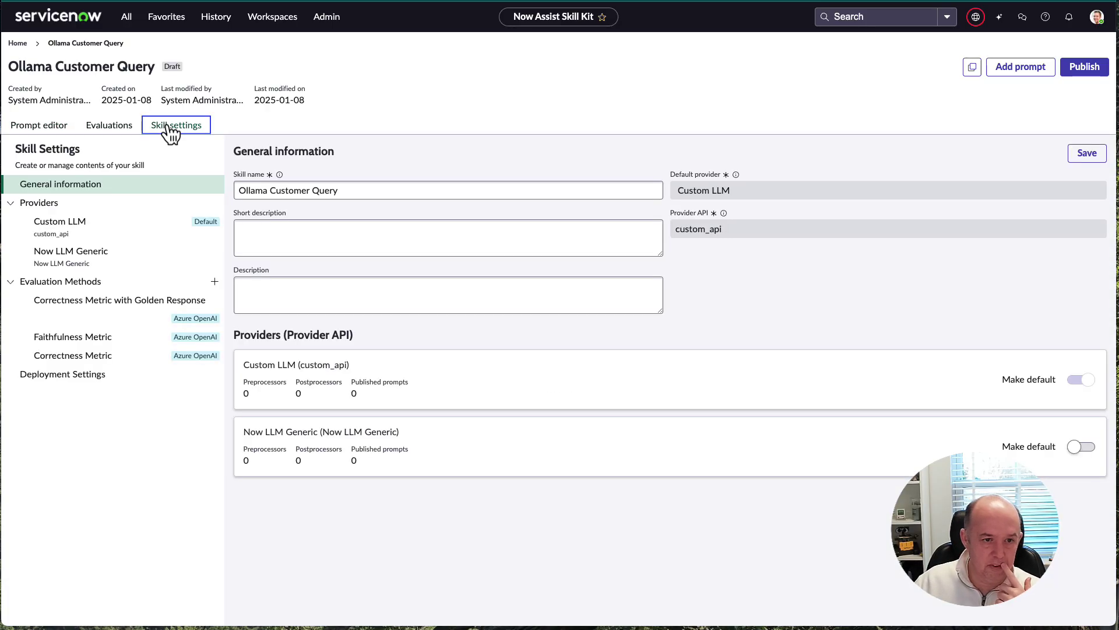
left_click(48, 227)
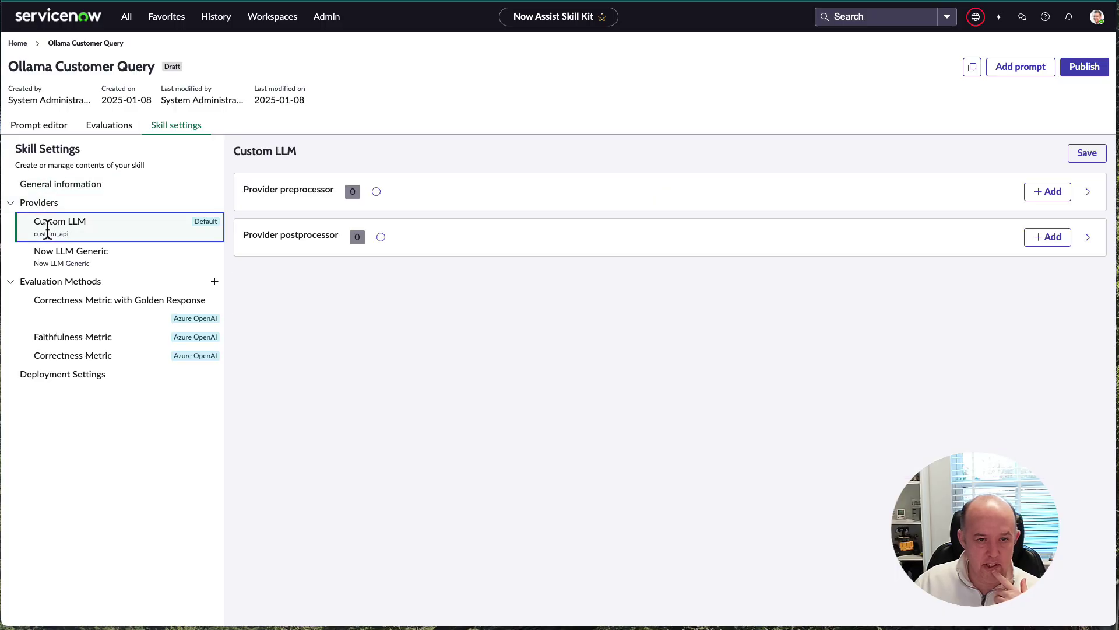
left_click(69, 201)
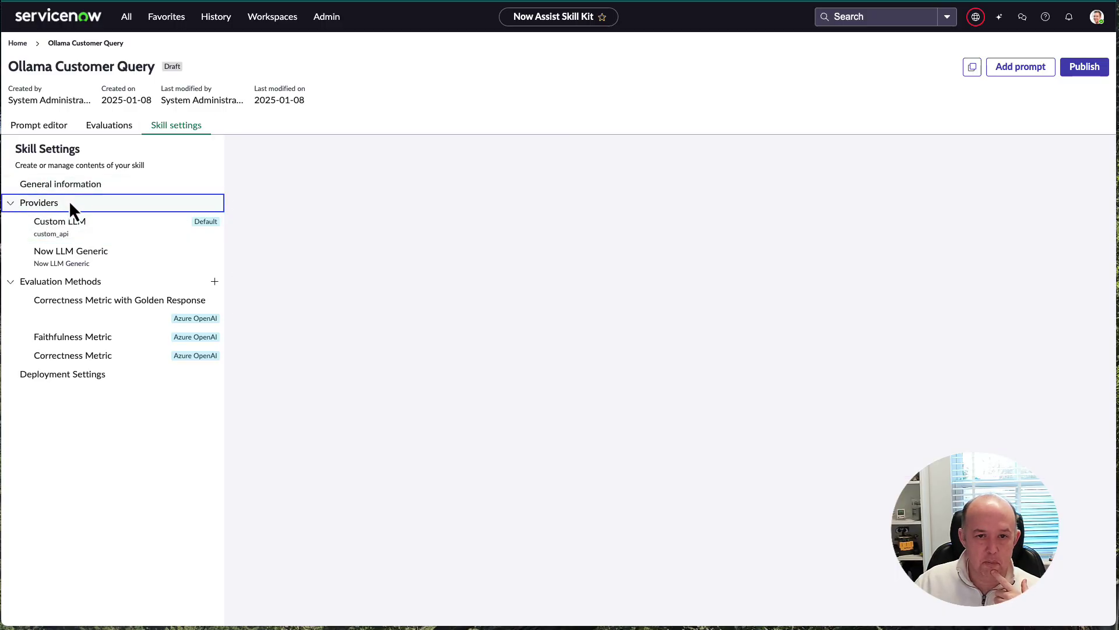
left_click(64, 184)
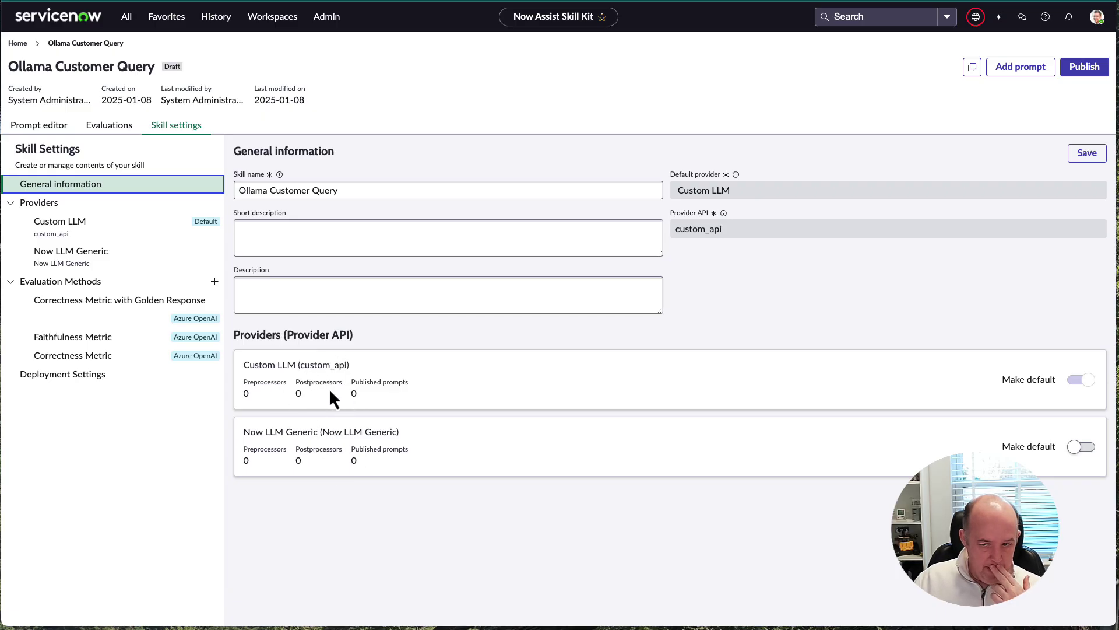
left_click(1077, 447)
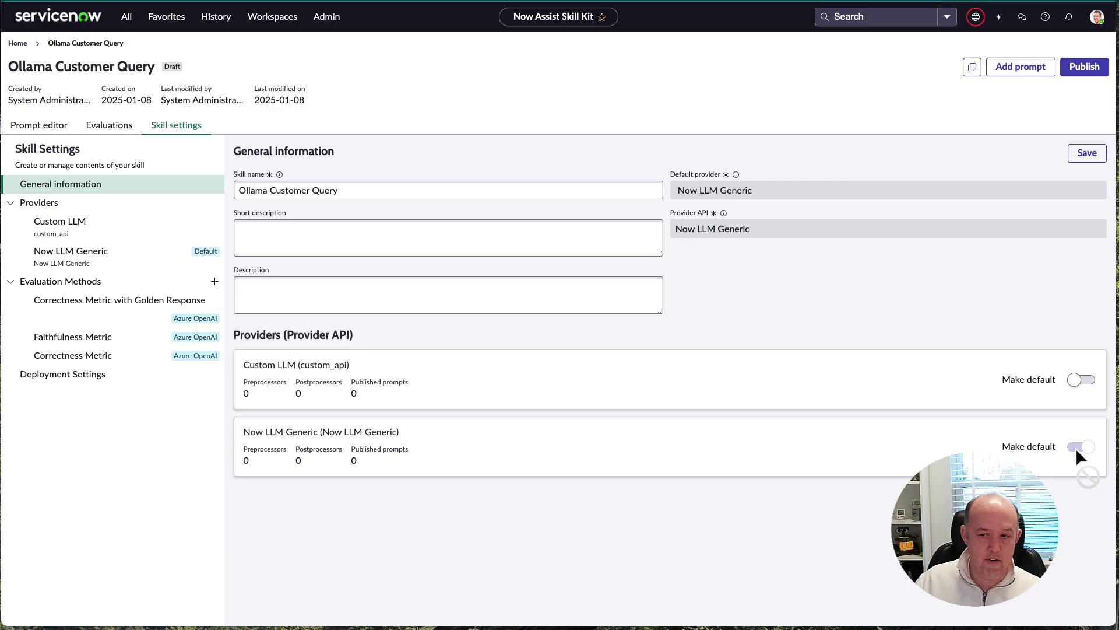
Step: Make Custom LLM the skill's default provider and check the default marking among the skill's prompts
left_click(1080, 380)
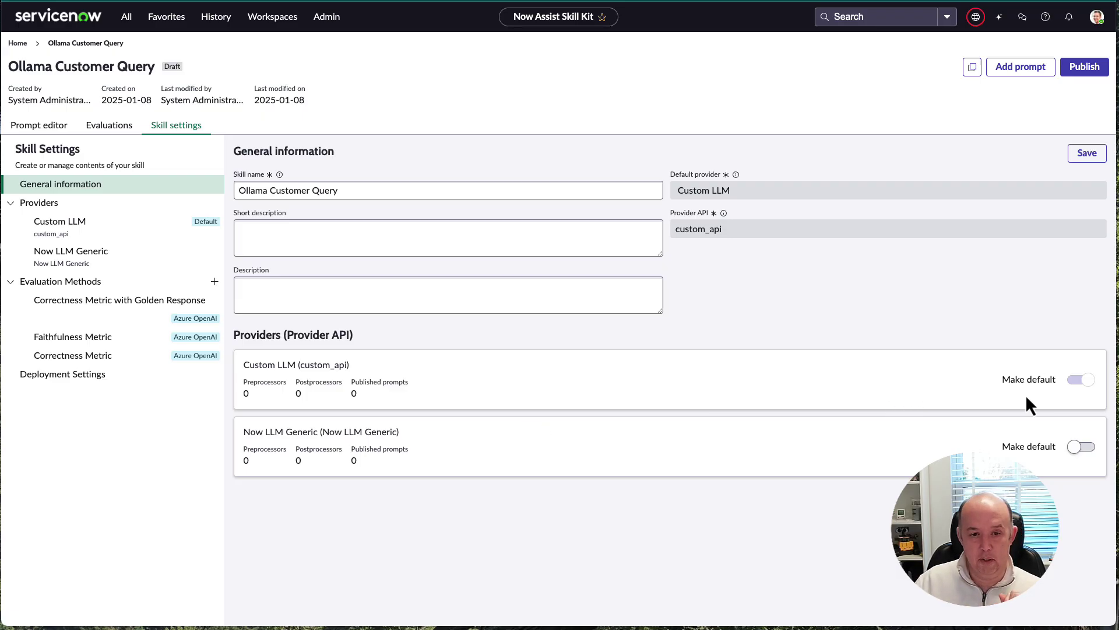
left_click(46, 125)
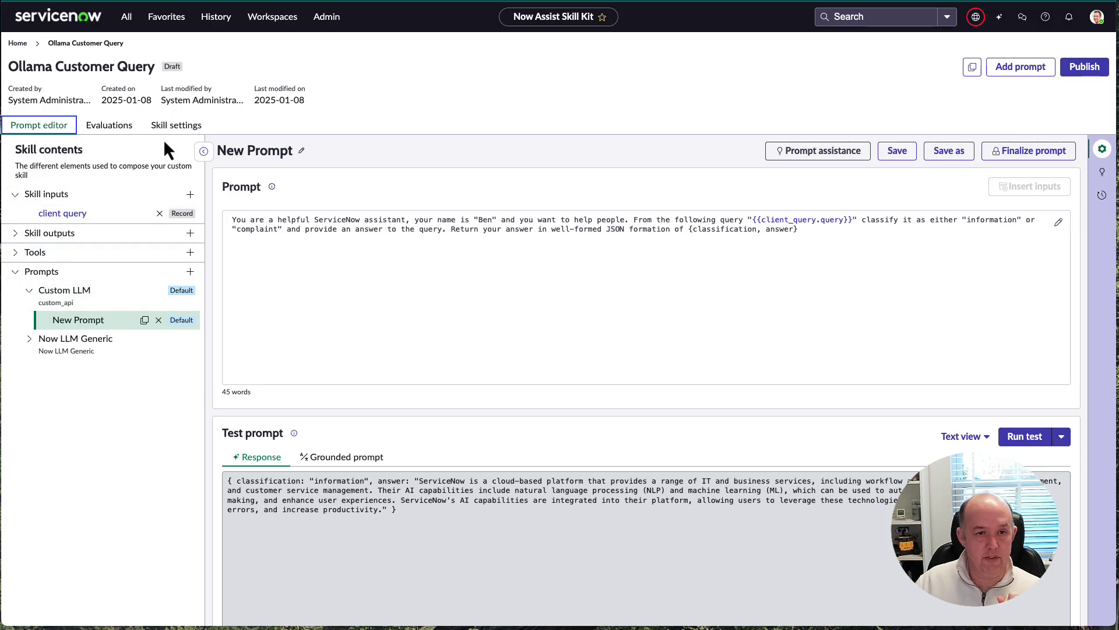
Step: Make Now LLM Generic the skill's default provider, save the skill settings, and check the prompts under Now LLM Generic
left_click(180, 126)
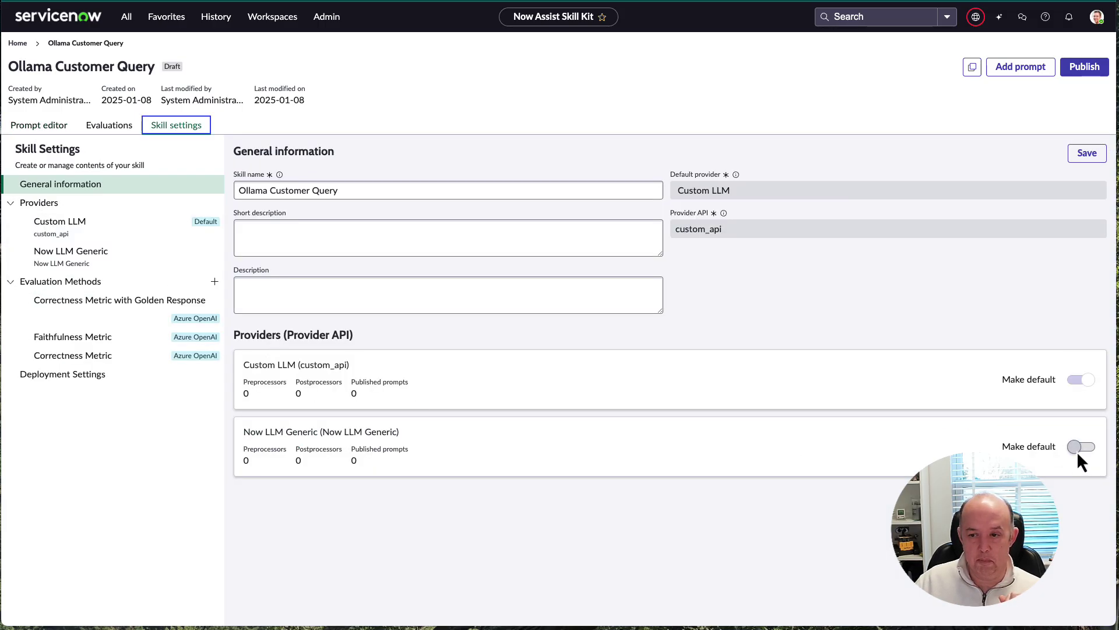
left_click(1078, 453)
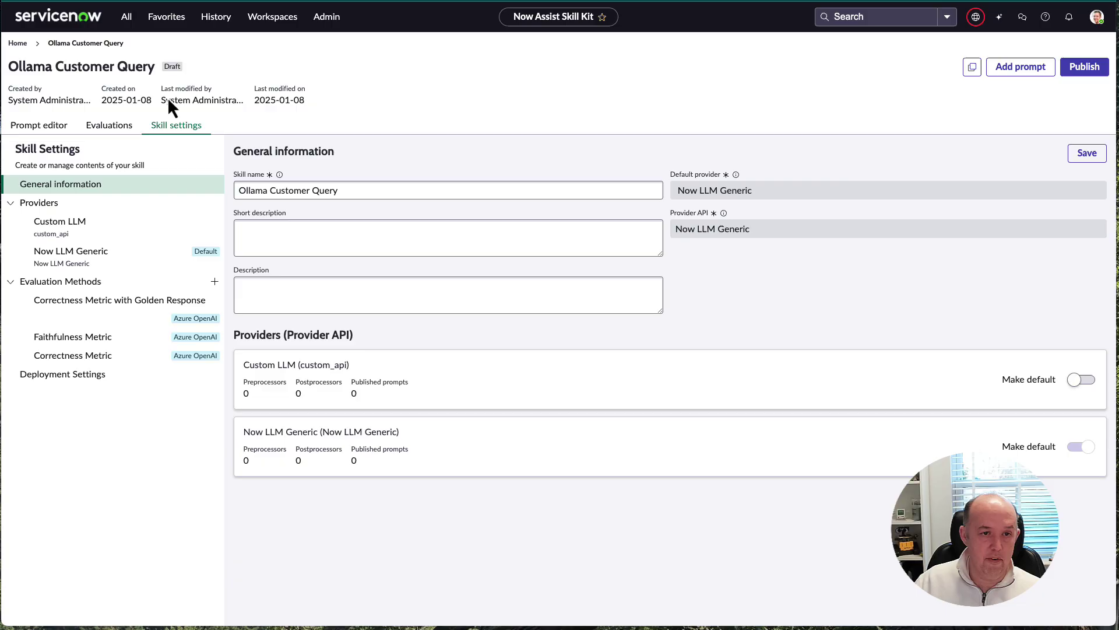
left_click(1087, 155)
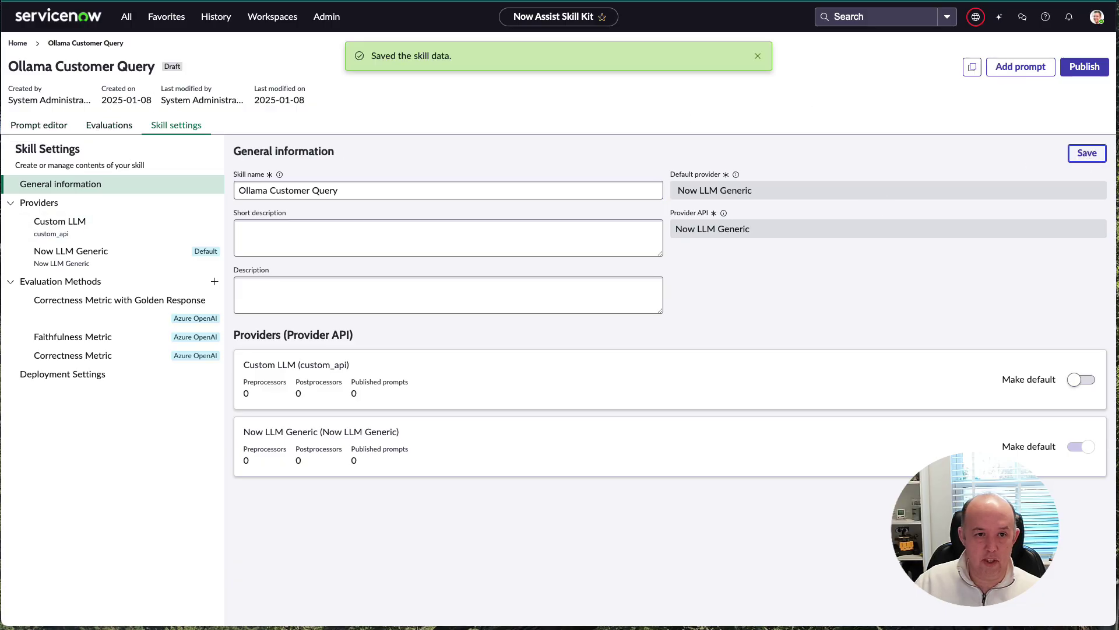
left_click(41, 126)
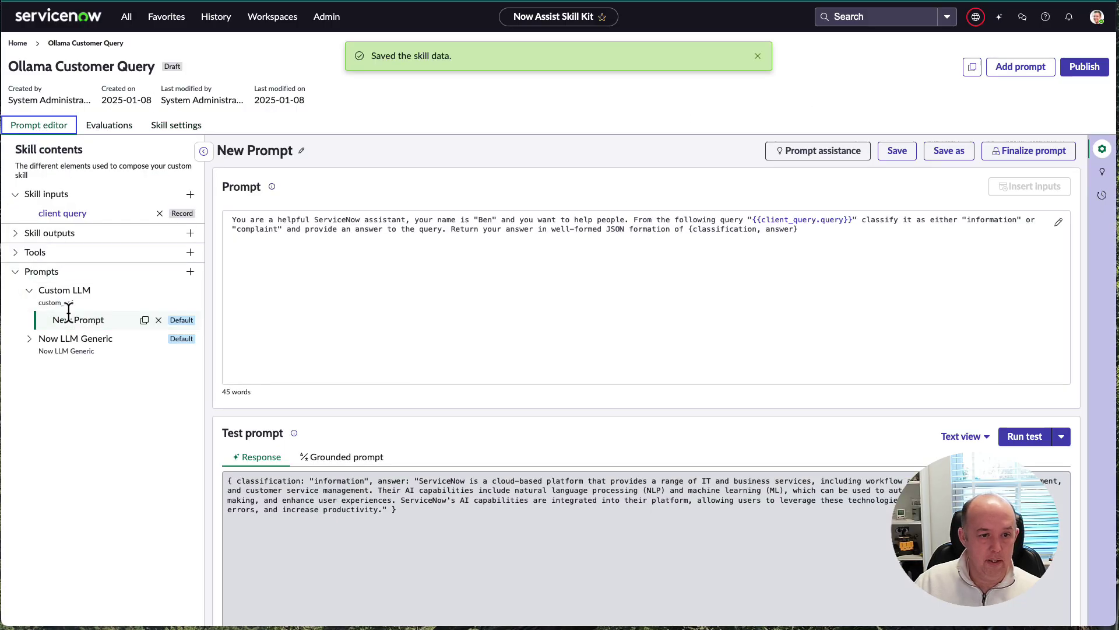
left_click(29, 339)
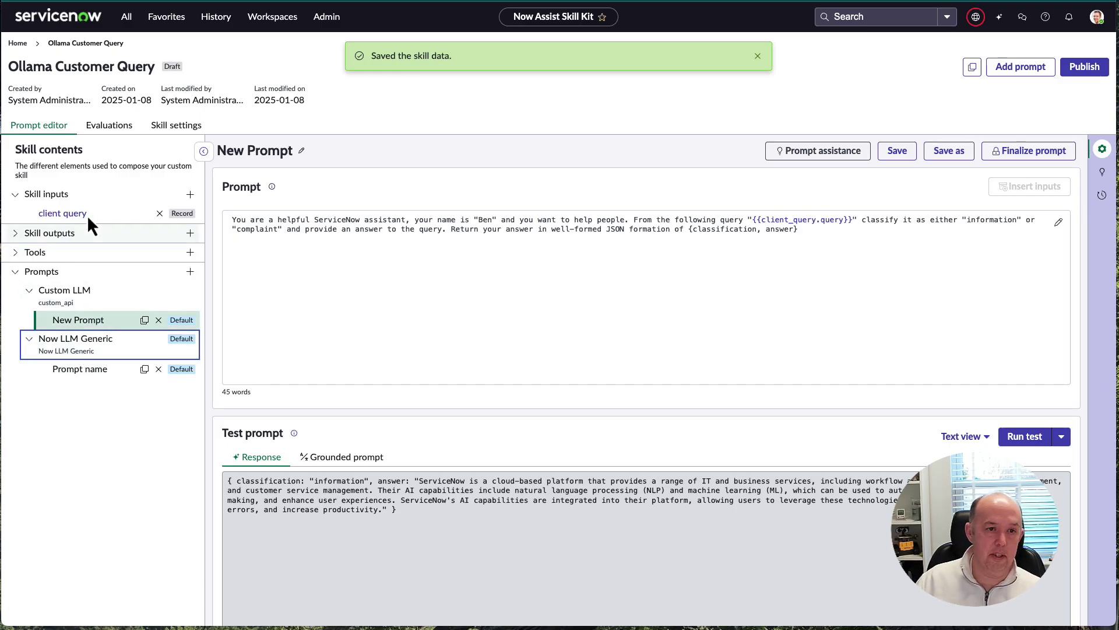
Step: Make Custom LLM the default provider again, save the skill settings, and check the prompt list
left_click(177, 126)
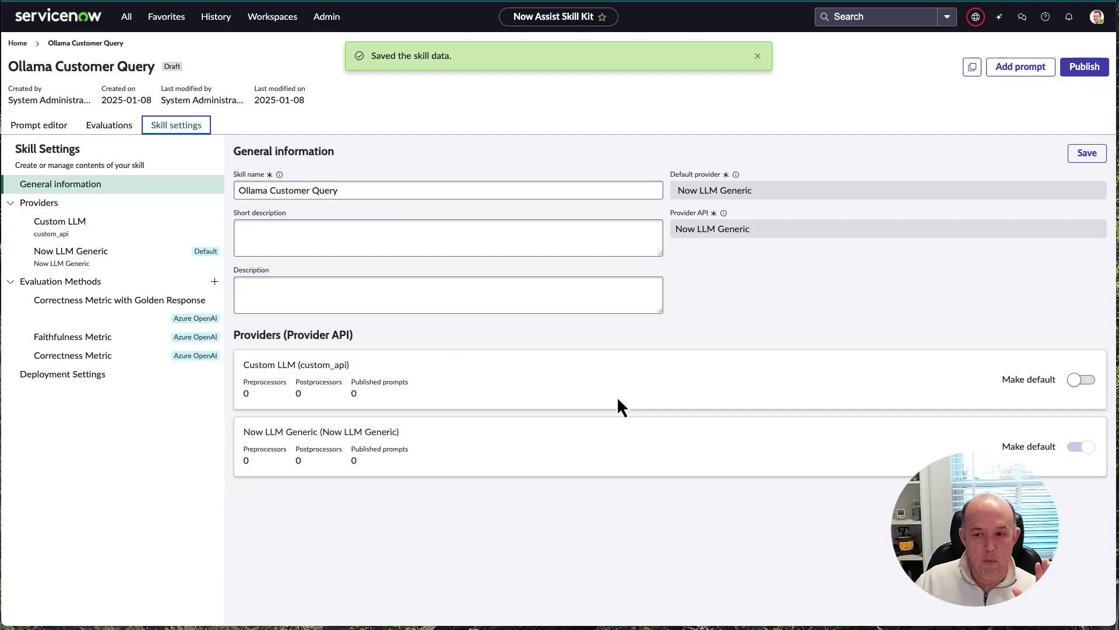
left_click(1082, 380)
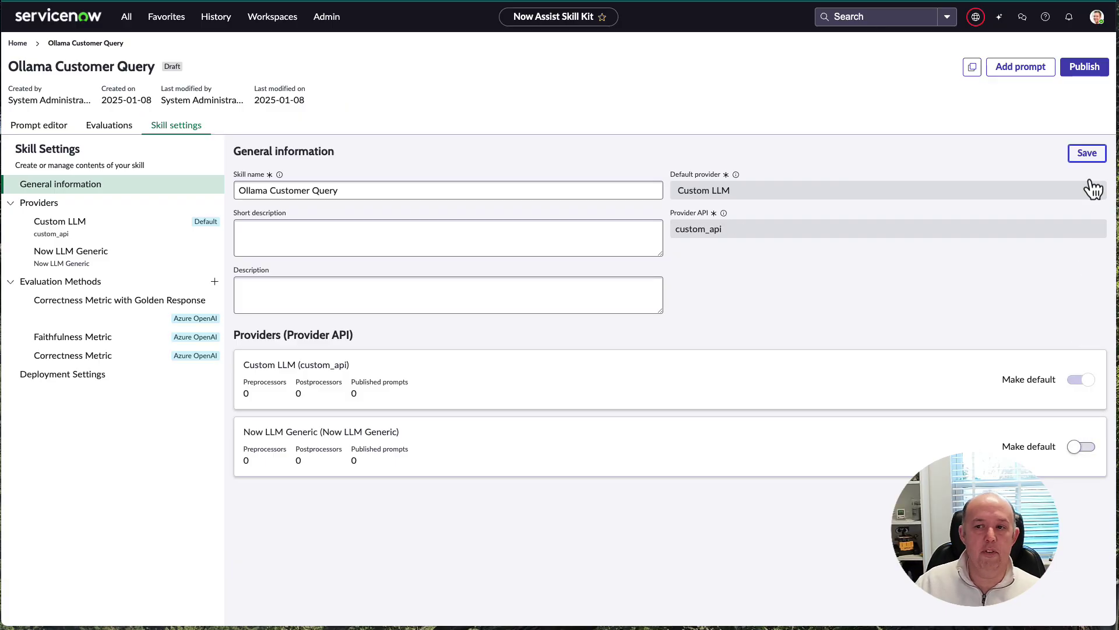
left_click(1088, 155)
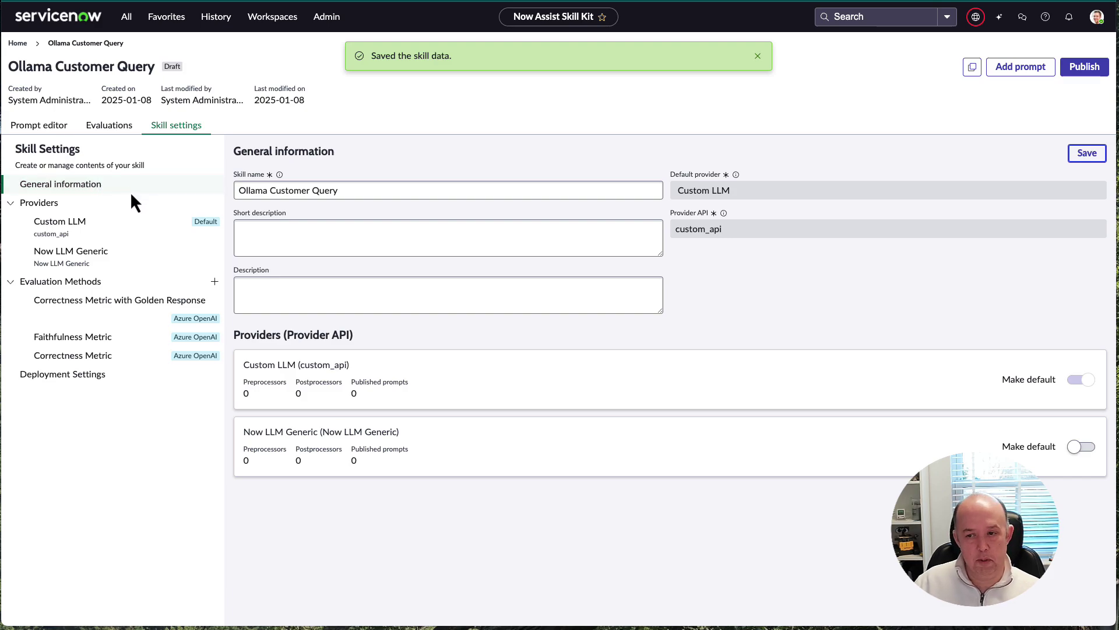
left_click(51, 129)
Step: Look through the skill's deployment settings, choosing the Creator workflow to view its feature options, and return to the prompt without saving
left_click(156, 126)
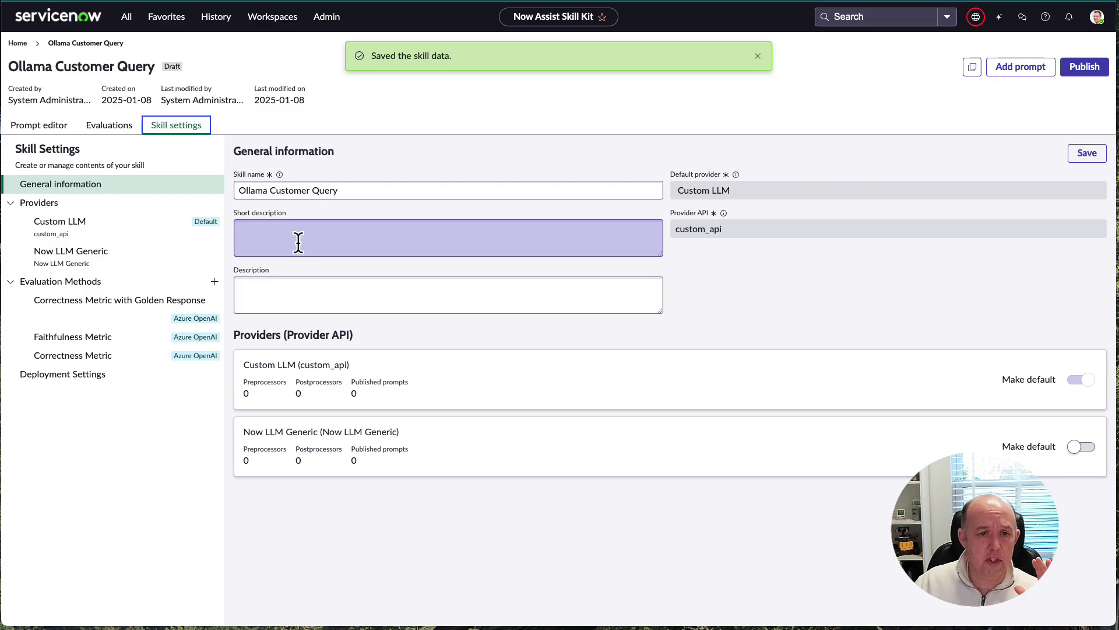
left_click(79, 374)
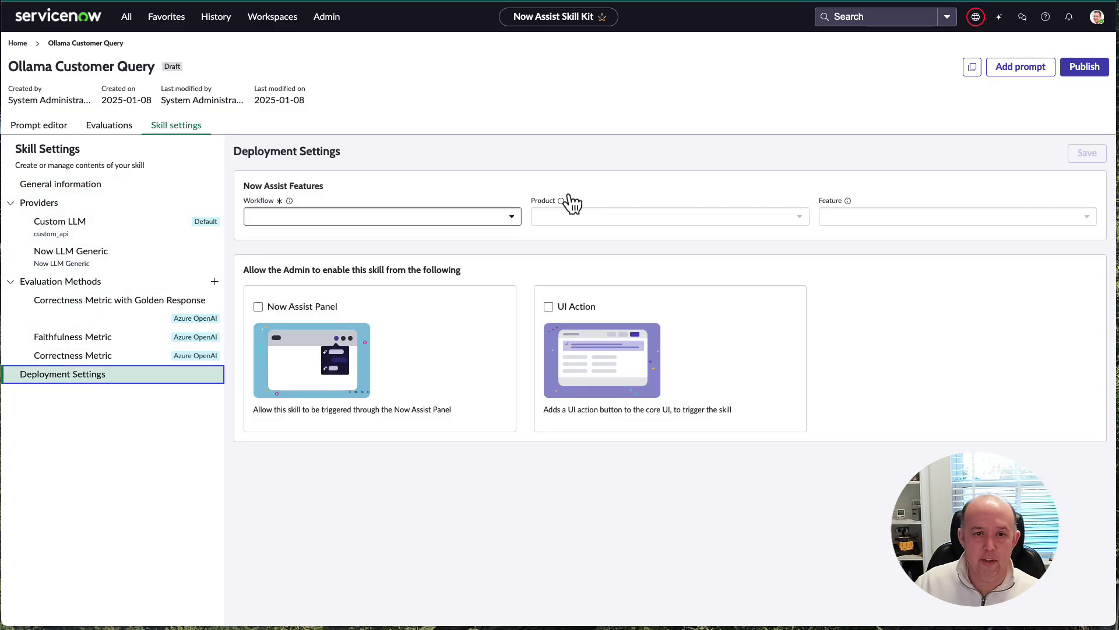
left_click(391, 218)
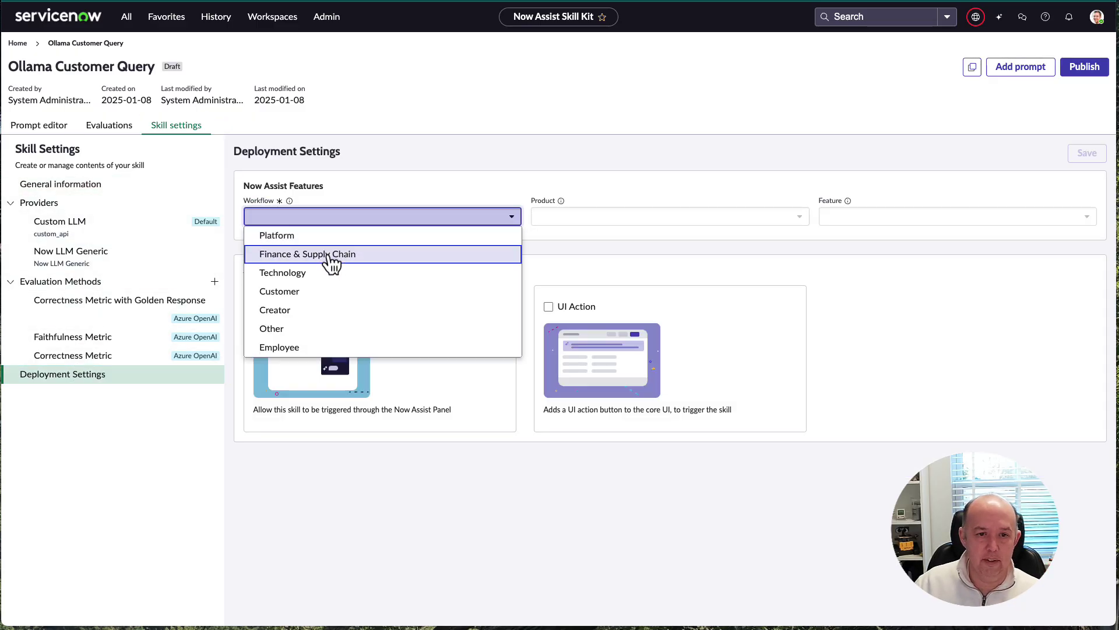
left_click(302, 310)
left_click(933, 221)
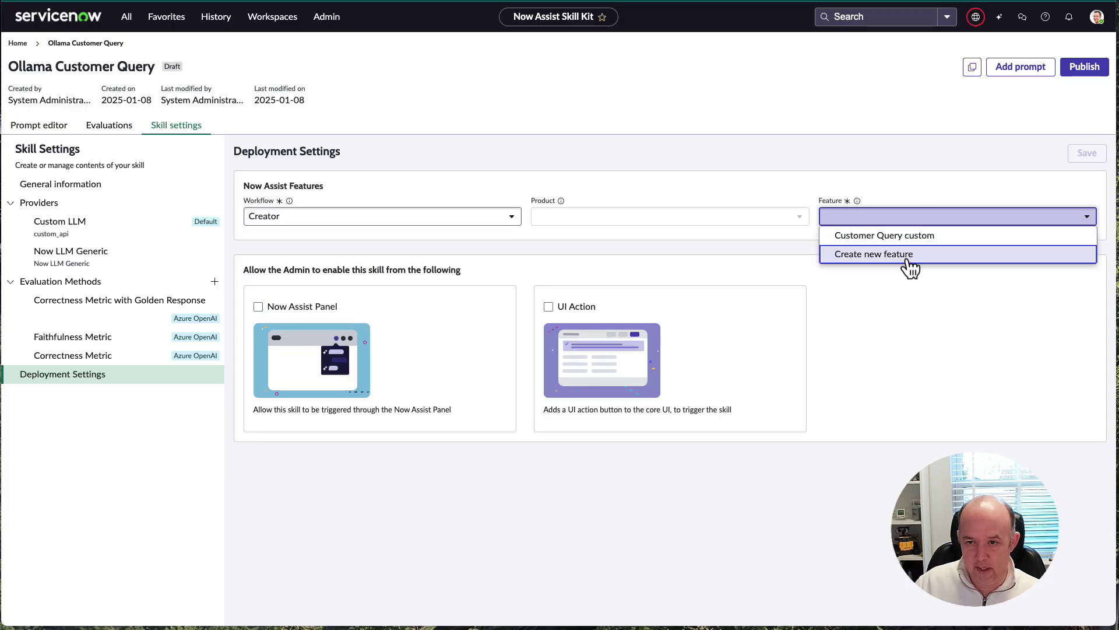
left_click(388, 184)
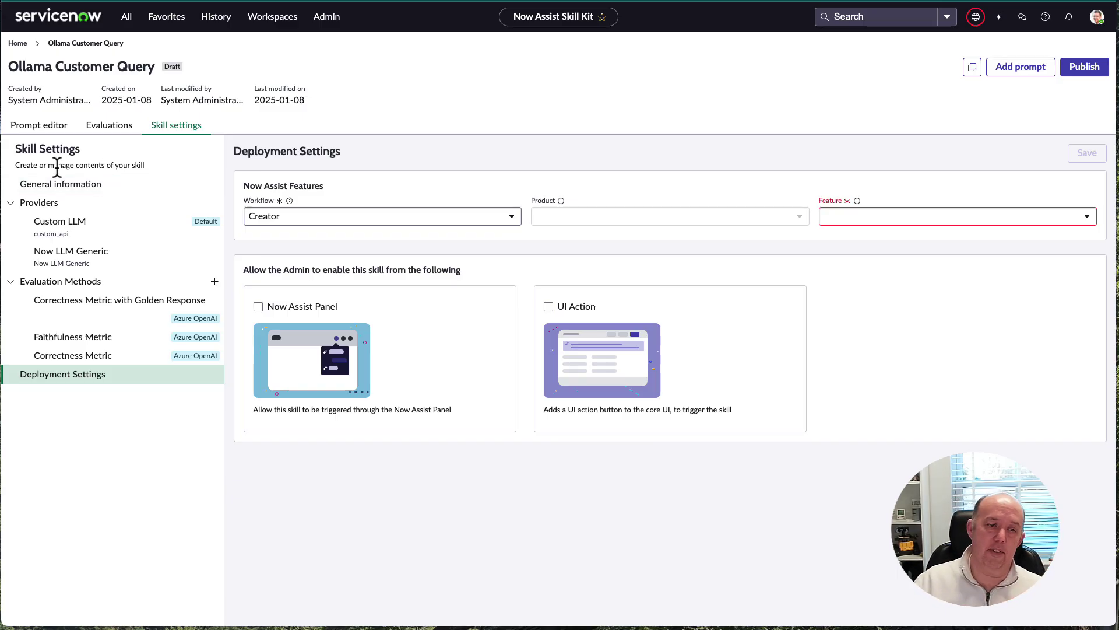
left_click(41, 126)
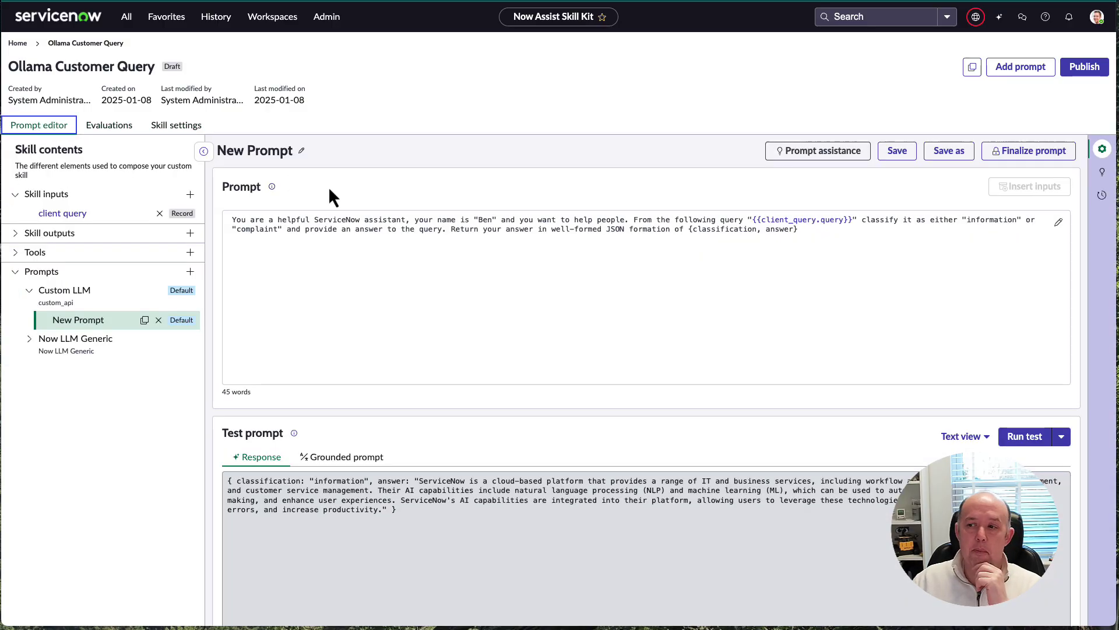